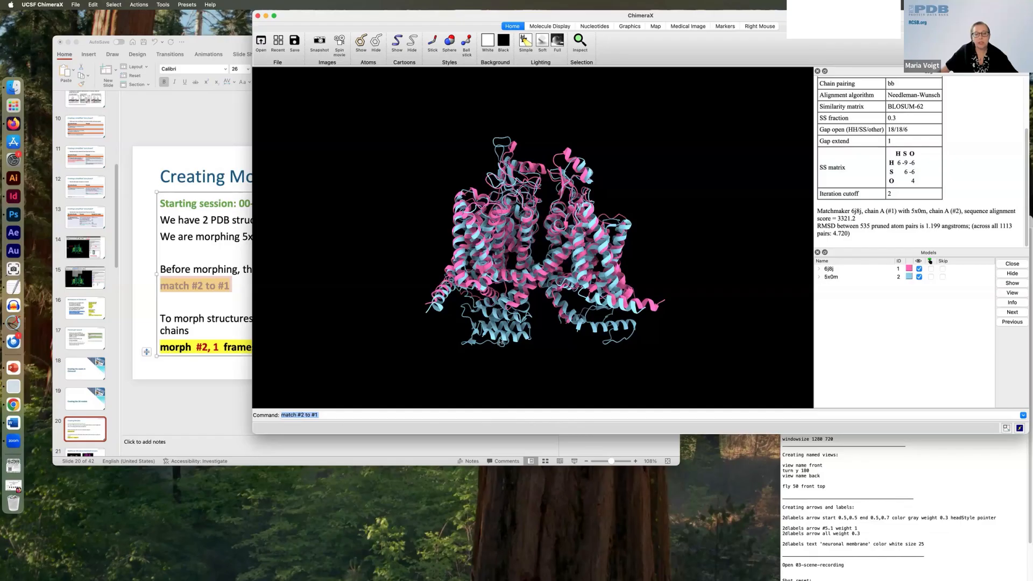
- Switch to the Creating Morphs slide in PowerPoint and copy the command "morph #2, 1 frames 50"
mouse_move(502, 259)
left_mouse_down()
mouse_move(571, 278)
mouse_move(506, 261)
left_mouse_up()
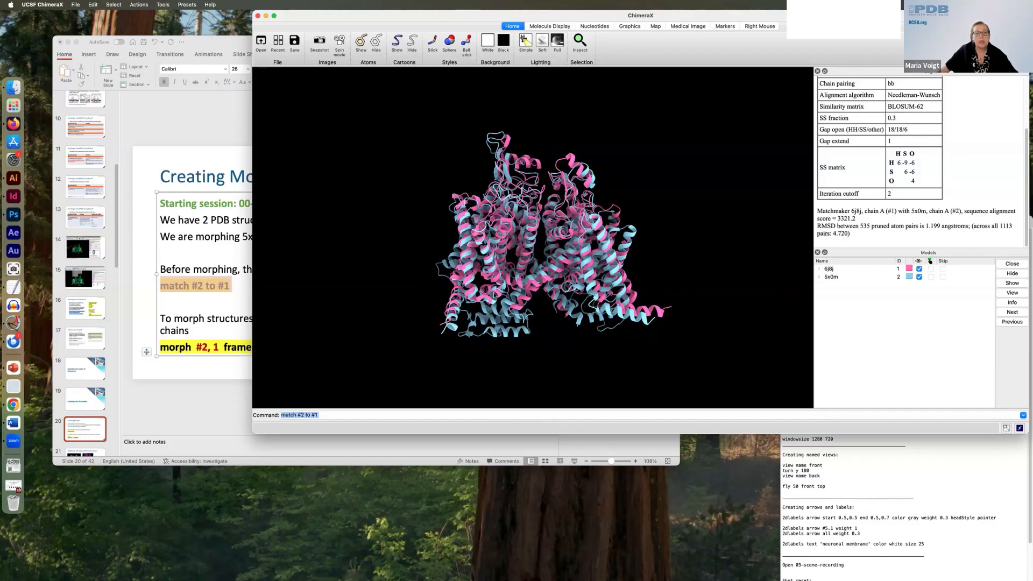
left_click_drag(483, 295, 544, 307)
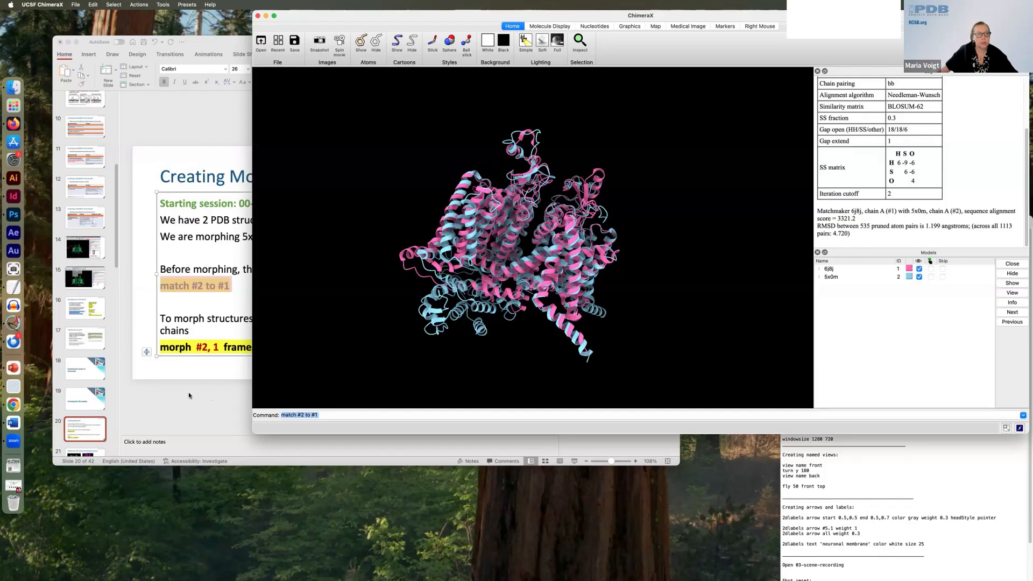
left_click(232, 354)
left_click_drag(271, 347, 168, 349)
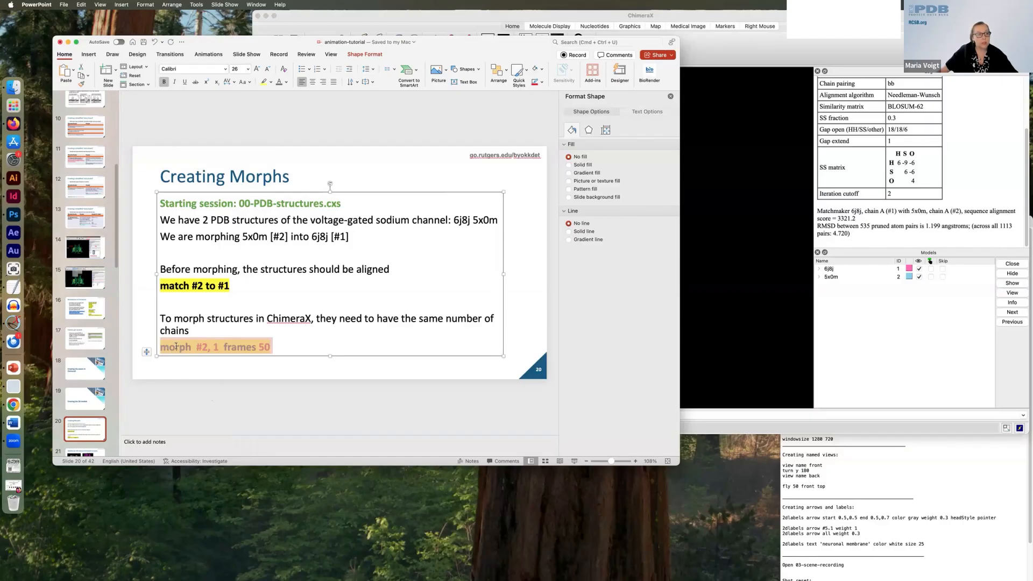
left_click(176, 346)
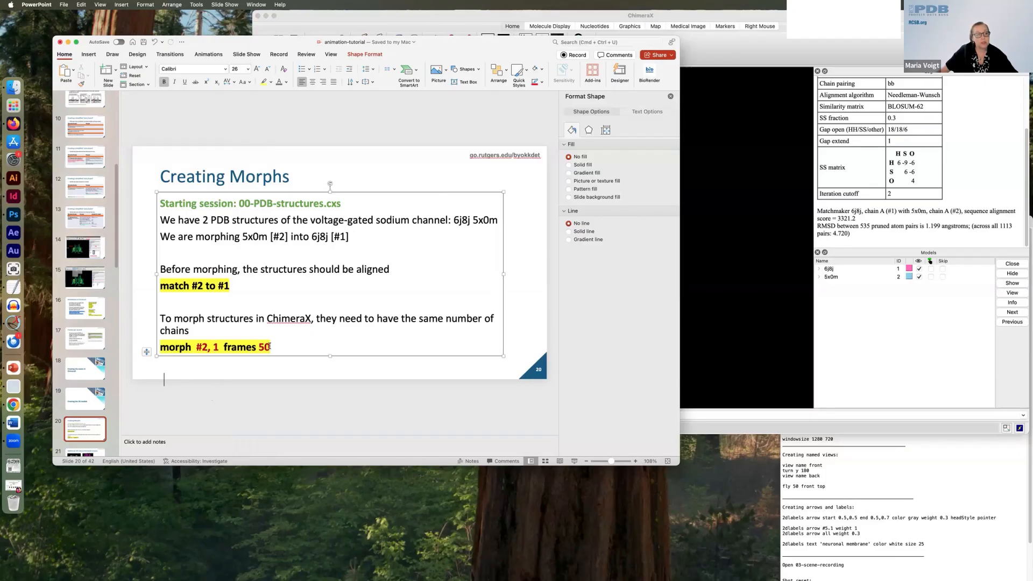
left_click_drag(271, 347, 160, 349)
key("super+c")
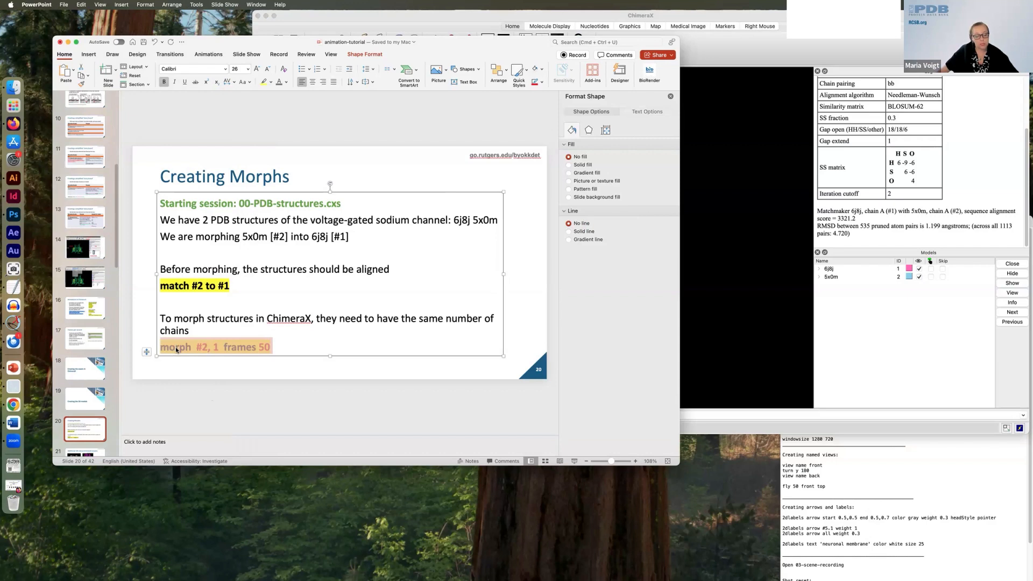
- Return to ChimeraX and run "morph #2, 1 frames 50" to morph 5x0m into 6j8j
left_click(691, 342)
left_click(325, 413)
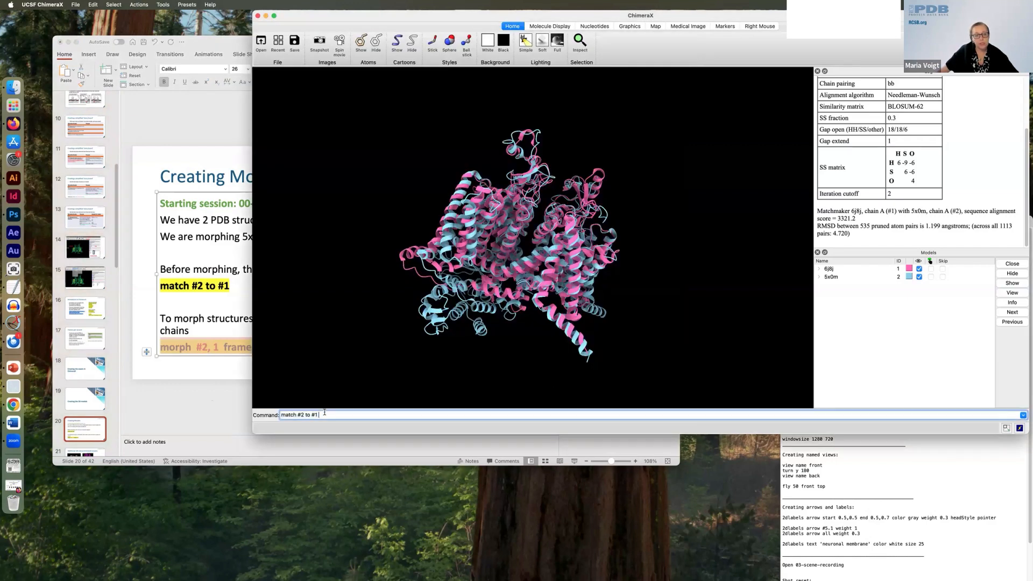
left_click_drag(323, 414, 279, 415)
key("super+v")
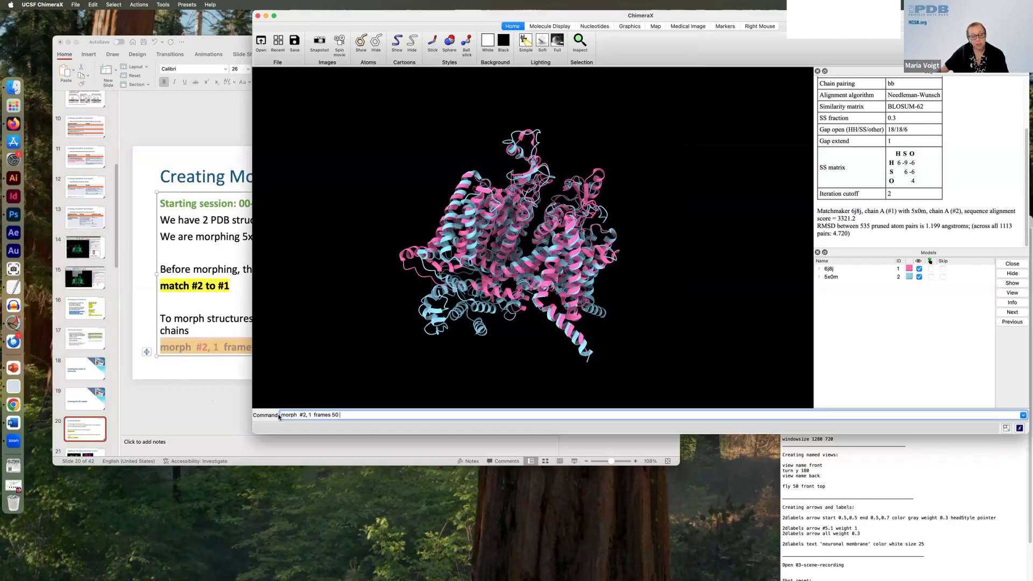
key("Return")
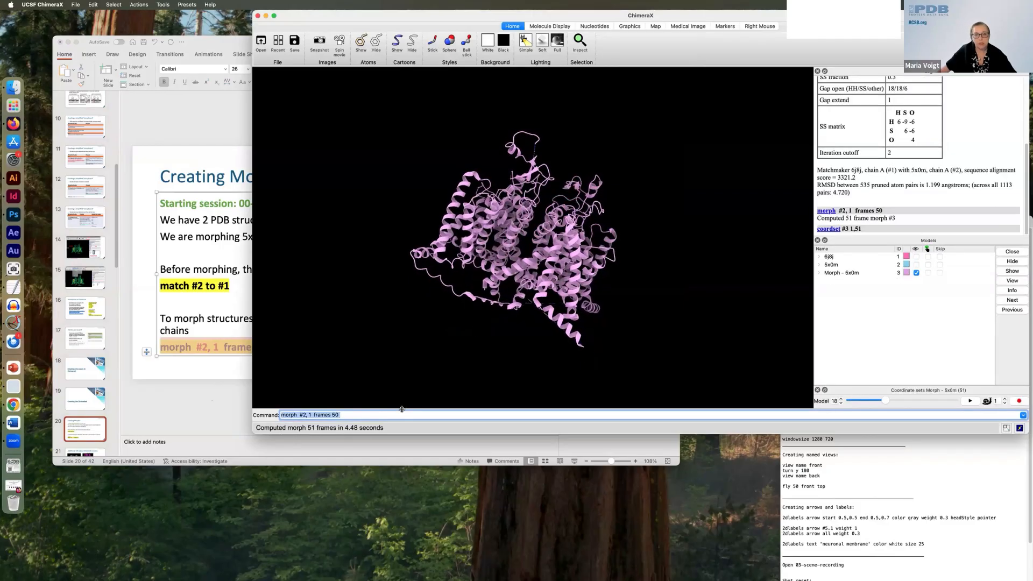
- Scrub through the frames of the Morph - 5x0m coordinate set and return to frame 1
left_click_drag(579, 348, 543, 297)
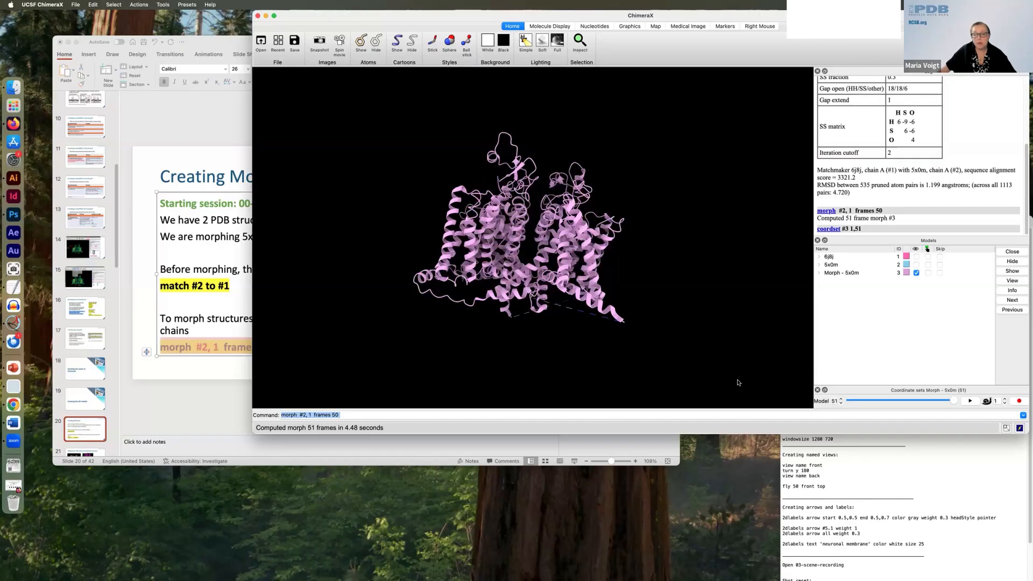
left_click(891, 402)
left_click(844, 402)
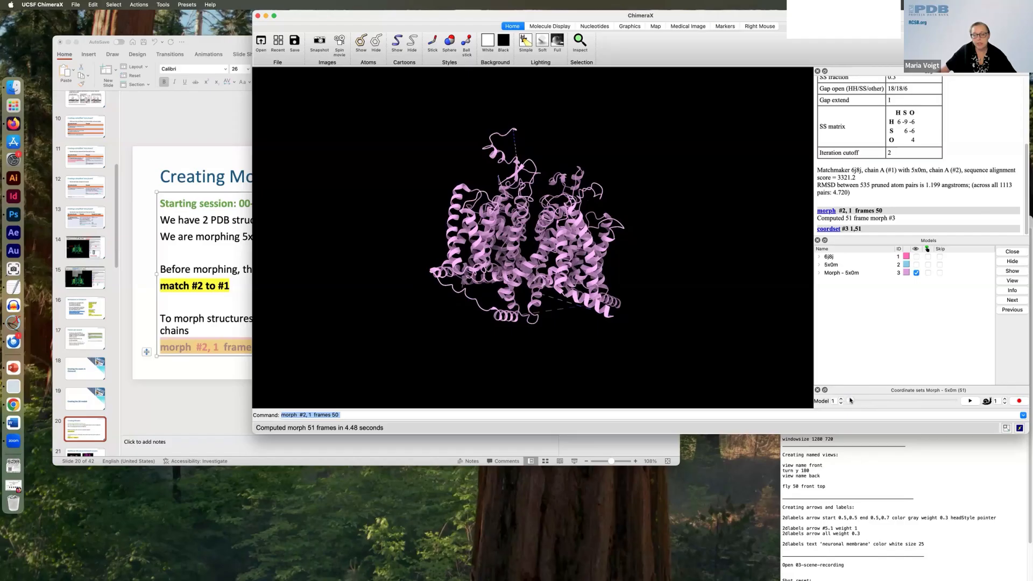
left_click(909, 402)
left_click_drag(936, 407, 851, 402)
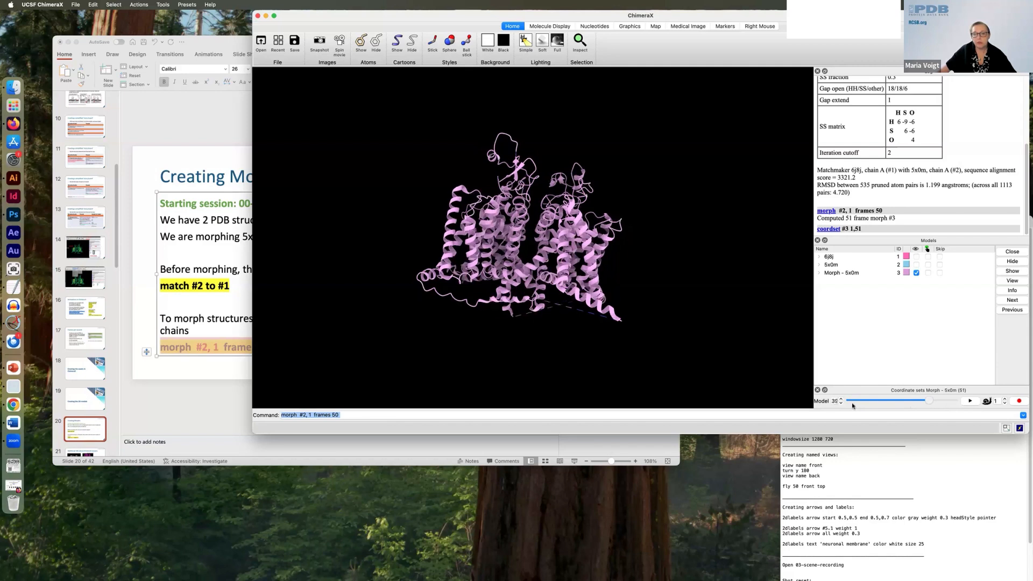
- Hide the missing structure submodel of Morph - 5x0m and check the morph again by scrubbing its frames
left_click(819, 273)
left_click(918, 280)
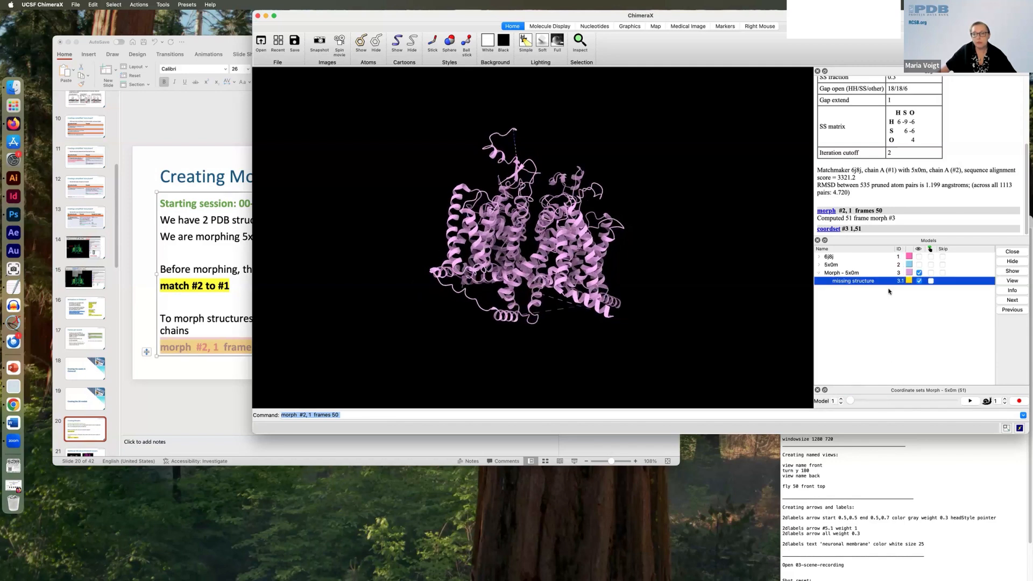
left_click(819, 273)
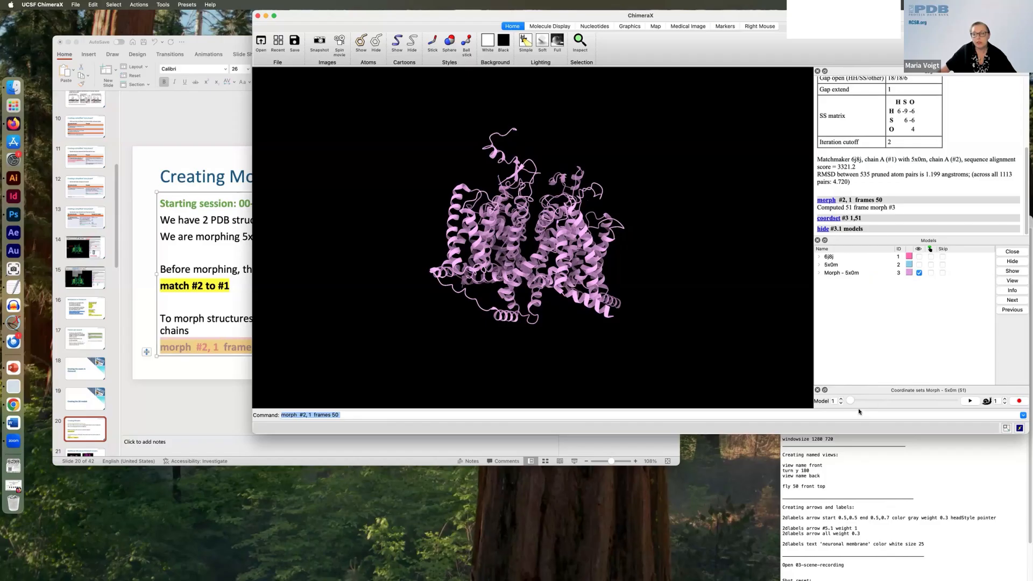
mouse_move(850, 402)
left_mouse_down()
mouse_move(952, 404)
mouse_move(848, 403)
left_mouse_up()
left_click_drag(623, 303, 453, 255)
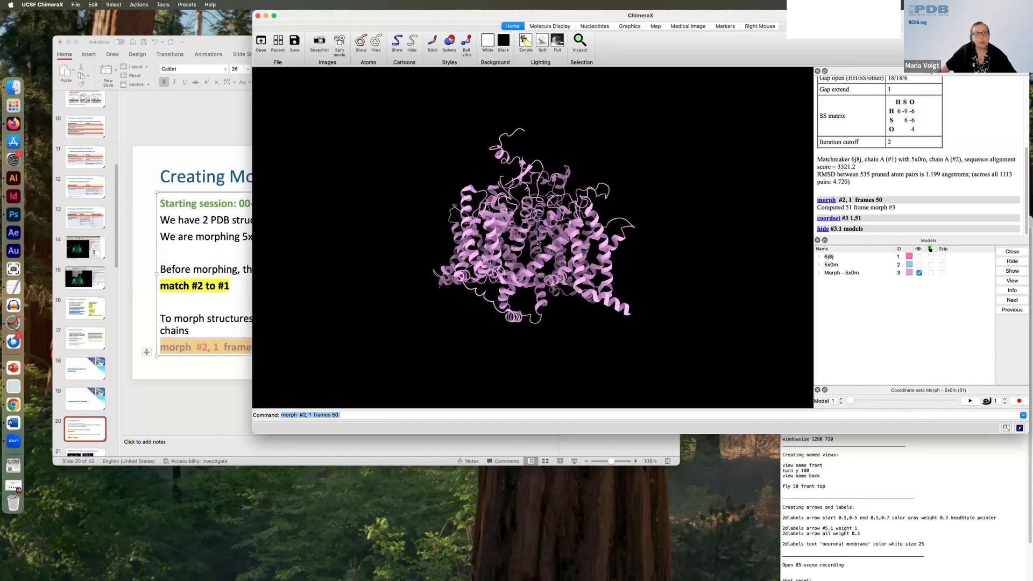
left_click_drag(550, 244, 530, 272)
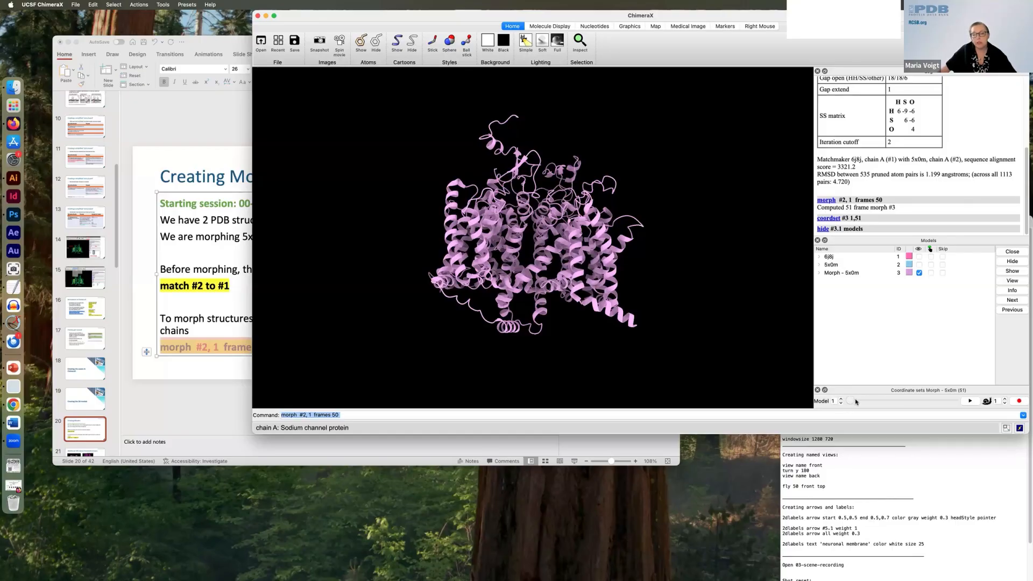
mouse_move(846, 401)
left_mouse_down()
mouse_move(963, 405)
mouse_move(842, 402)
left_mouse_up()
- Open slide 22, Playing the morphs, in PowerPoint and copy the command "coordset #3"
scroll(89, 355, "down", 1)
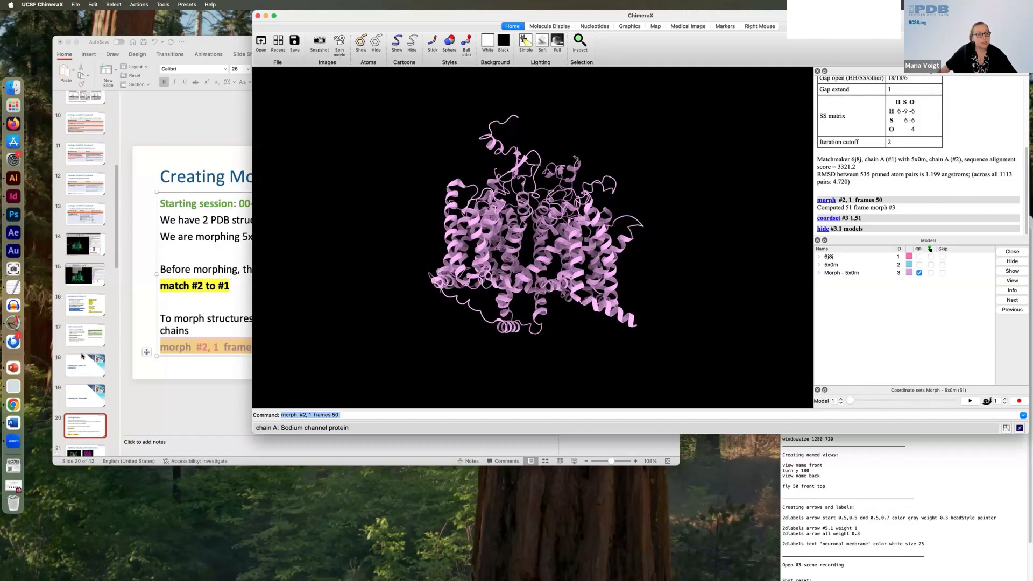
scroll(82, 356, "down", 5)
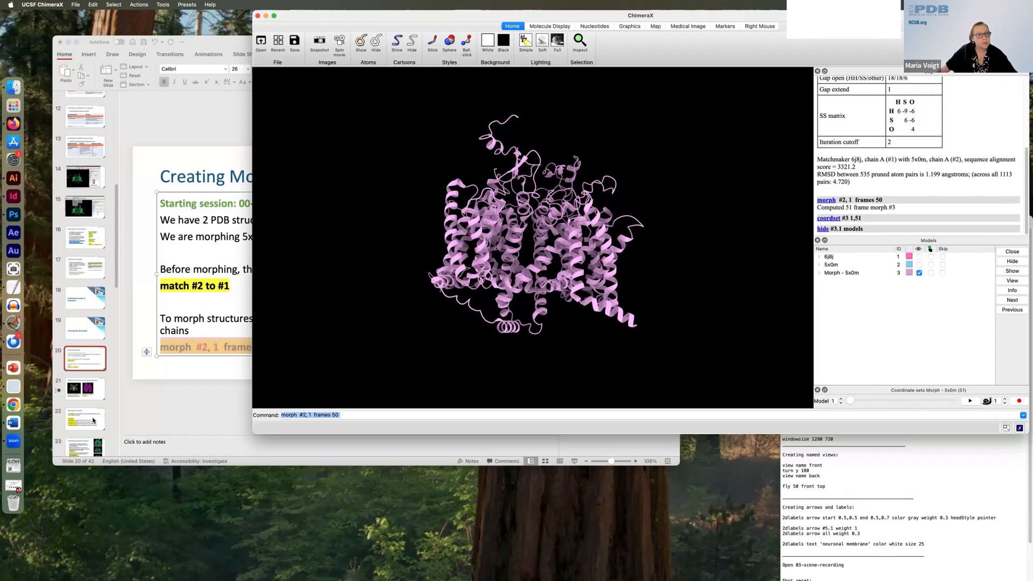
left_click(85, 423)
left_click(85, 424)
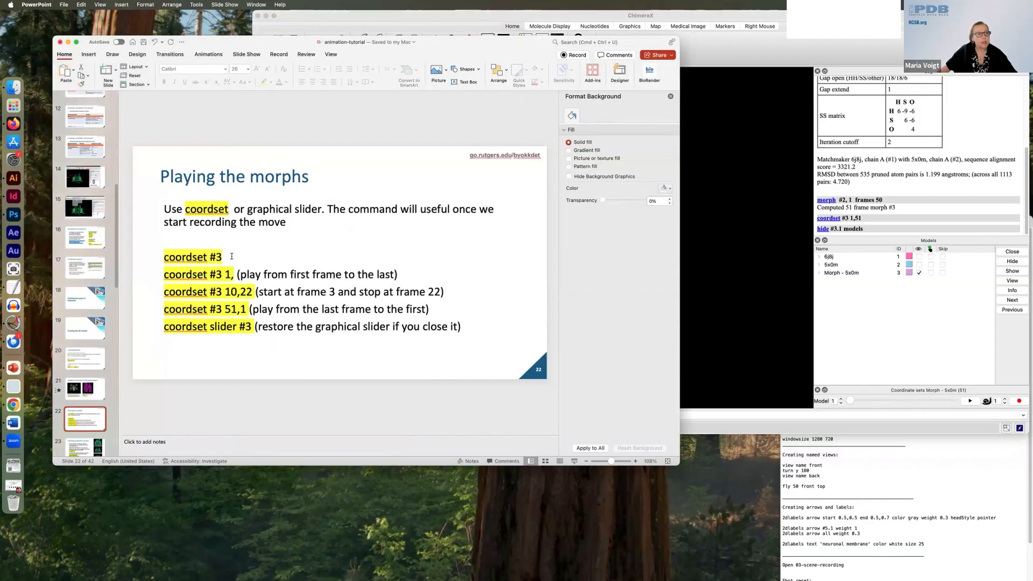
left_click_drag(228, 256, 181, 256)
key("super+c")
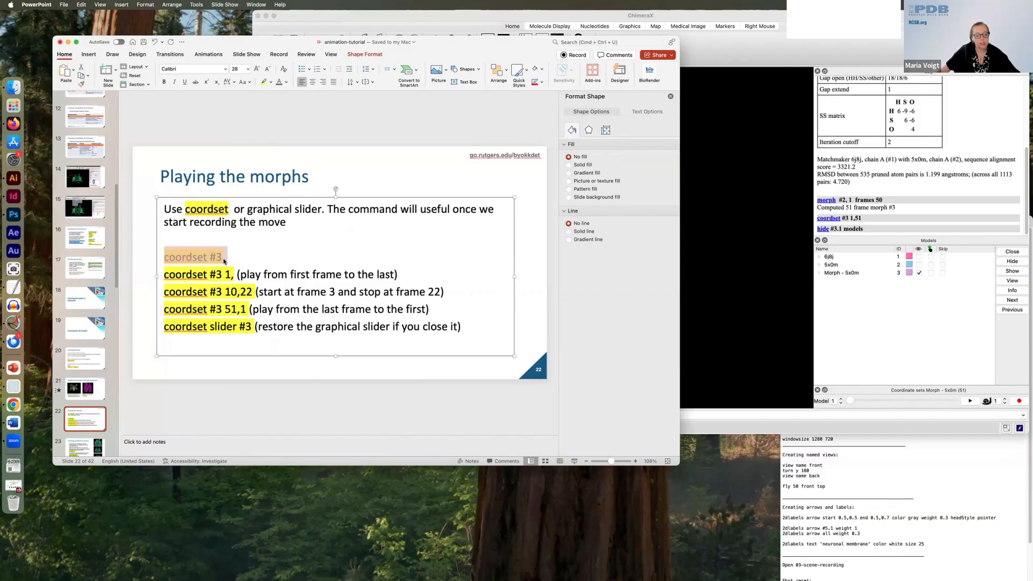
- Return to ChimeraX and run "coordset #3" to play the morph forward
left_click(713, 54)
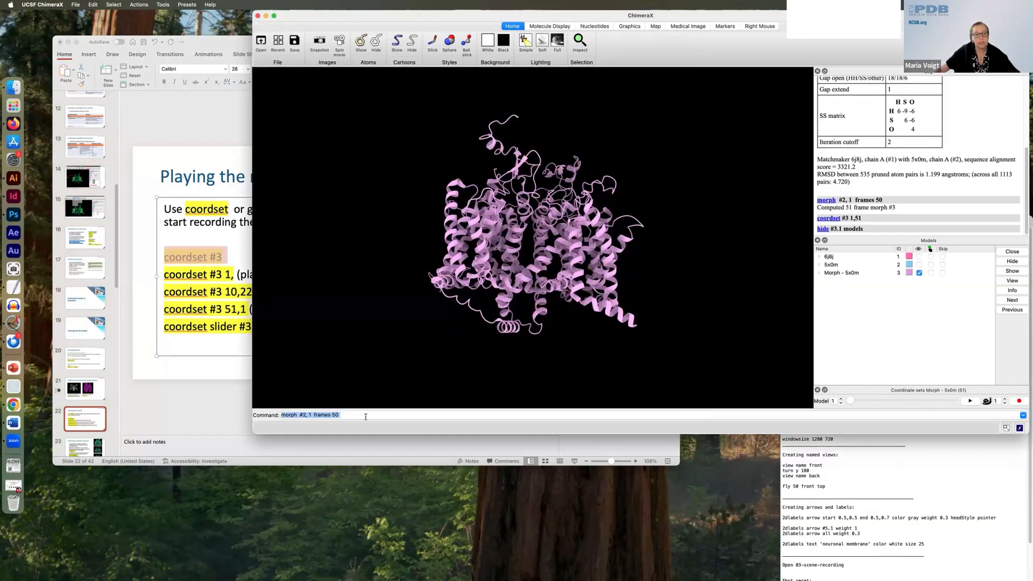
left_click_drag(360, 415, 278, 417)
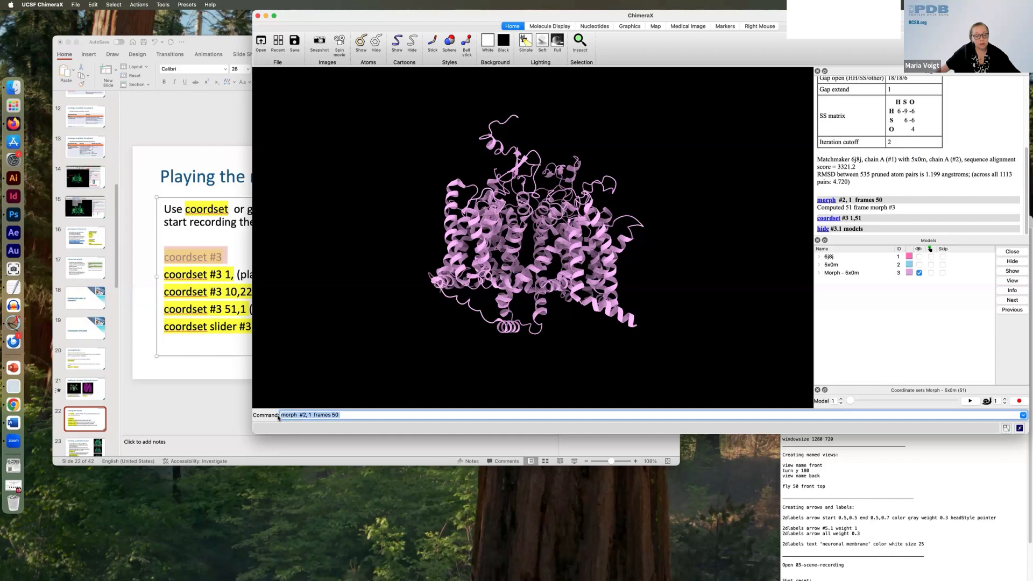
key("super+v")
key("Return")
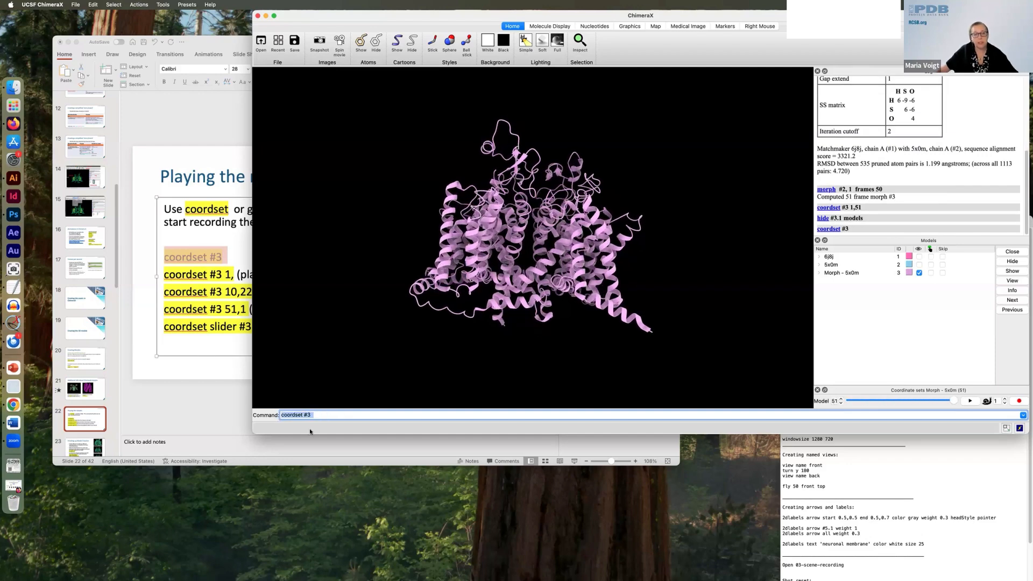
- Run "coordset #3 51,1" to play the morph backward from the last frame to the first
left_click(319, 414)
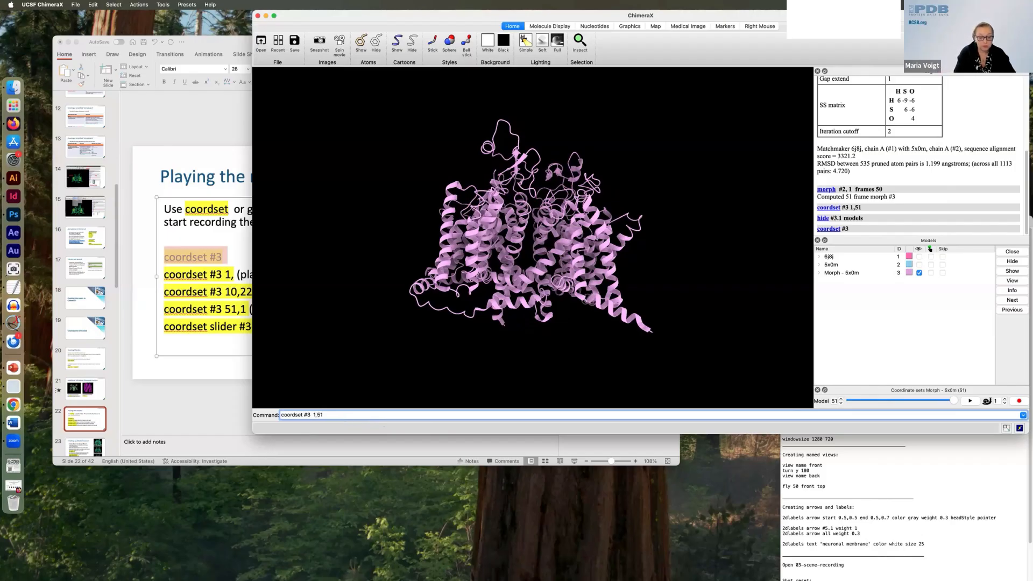
key("BackSpace")
key("BackSpace")
type("51")
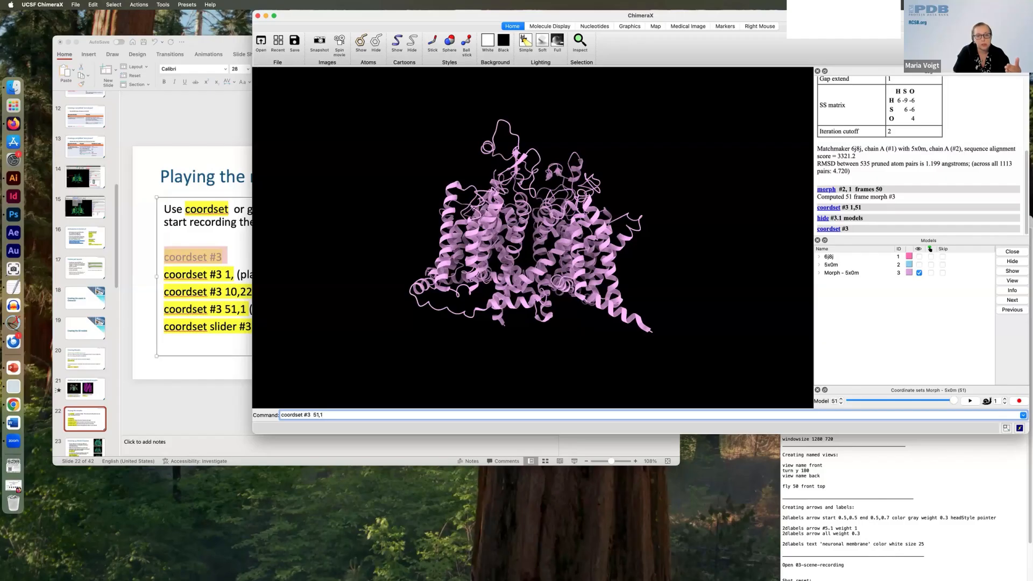
key("Return")
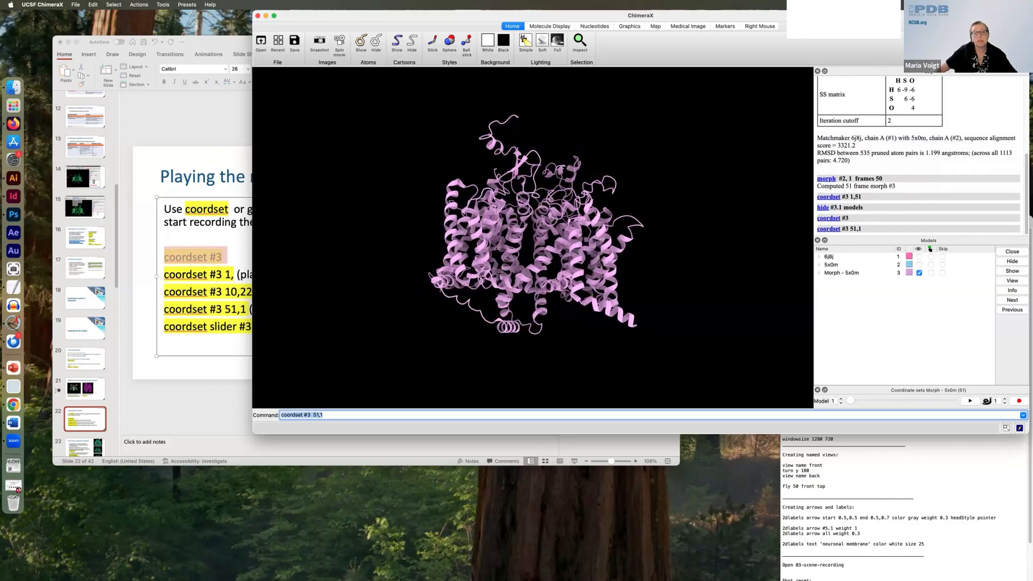
- Review the Finishing up Model Creation slide in PowerPoint, return to ChimeraX and set the lighting to soft
left_click_drag(602, 339, 393, 406)
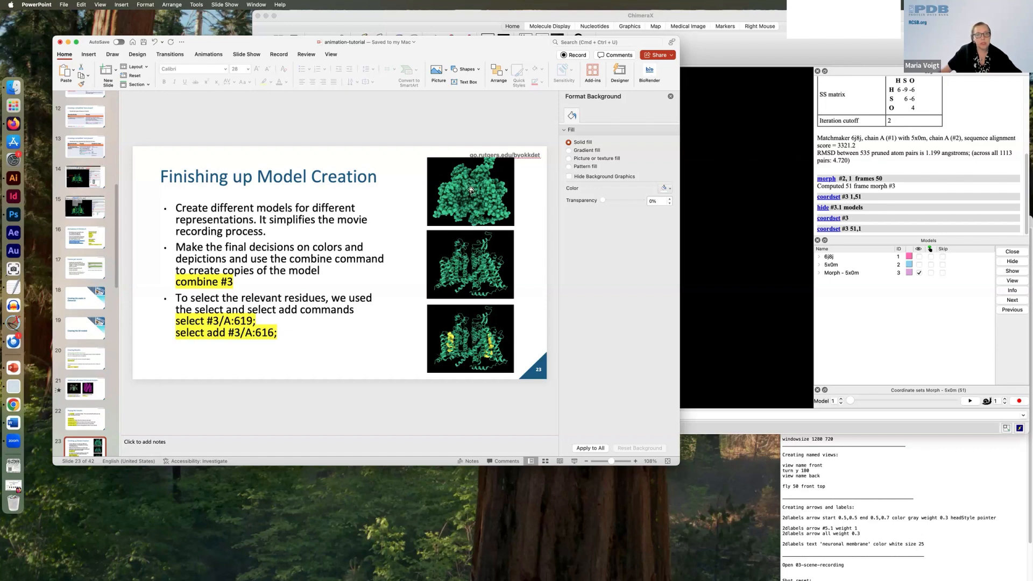
left_click(256, 283)
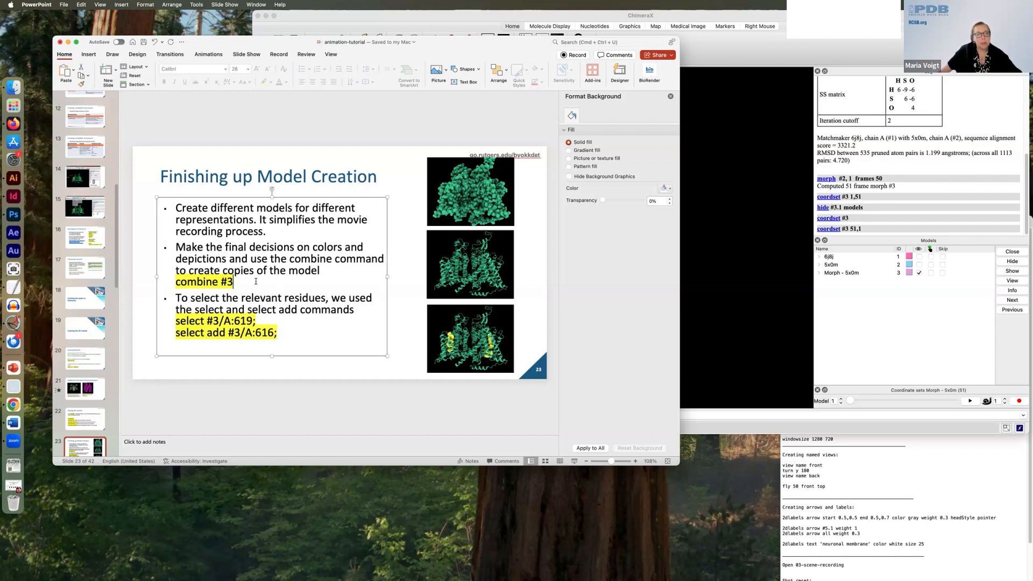
left_click(738, 326)
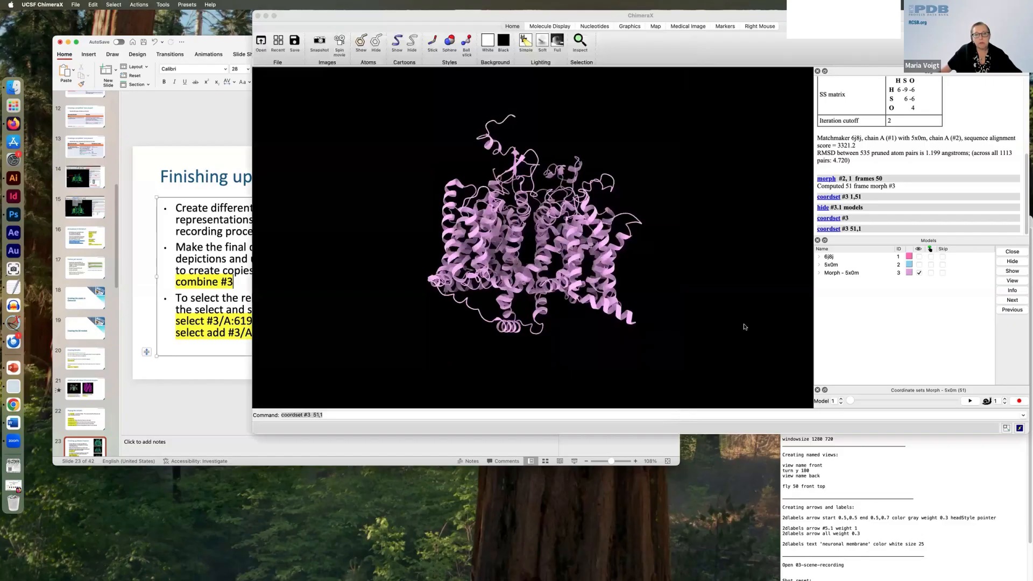
left_click(833, 273)
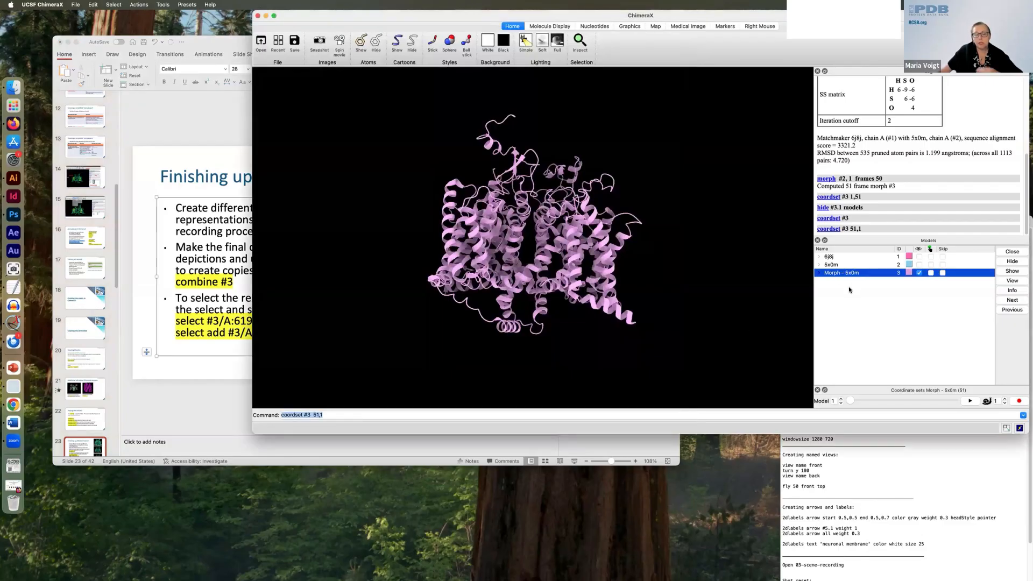
left_click_drag(443, 212, 440, 225)
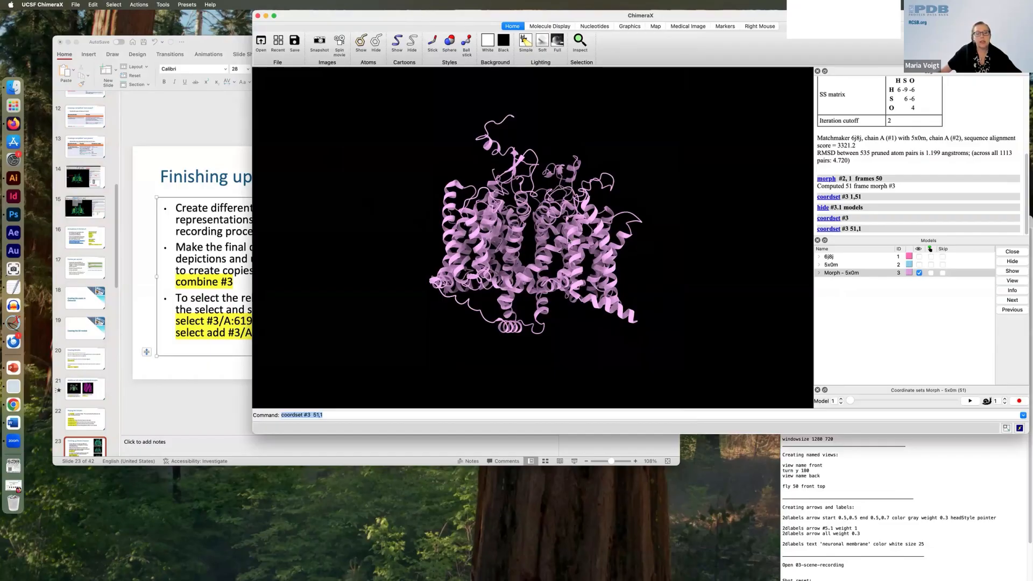
left_click(542, 42)
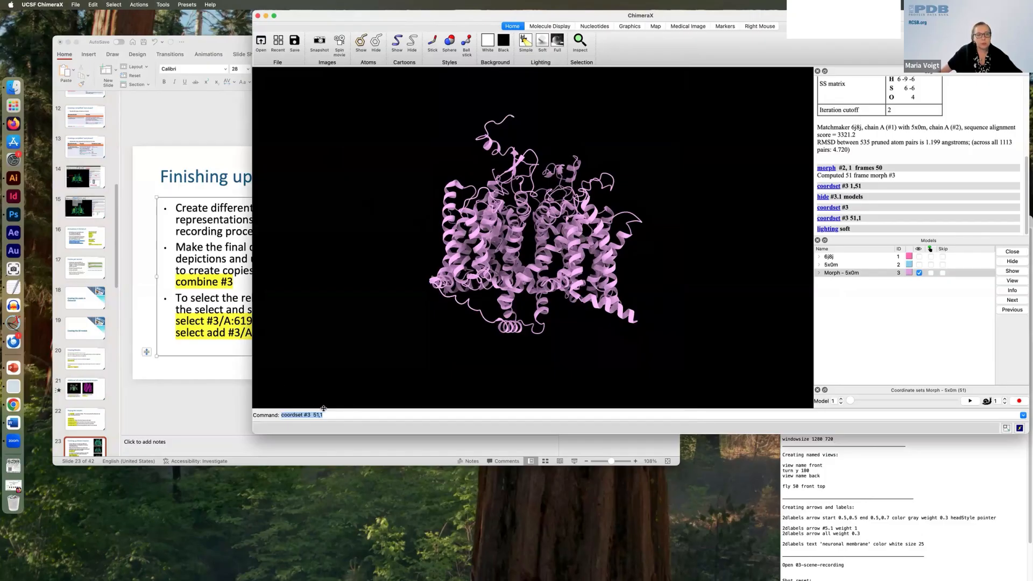
- Copy the command "combine #3" from the Finishing up Model Creation slide in PowerPoint
left_click(232, 282)
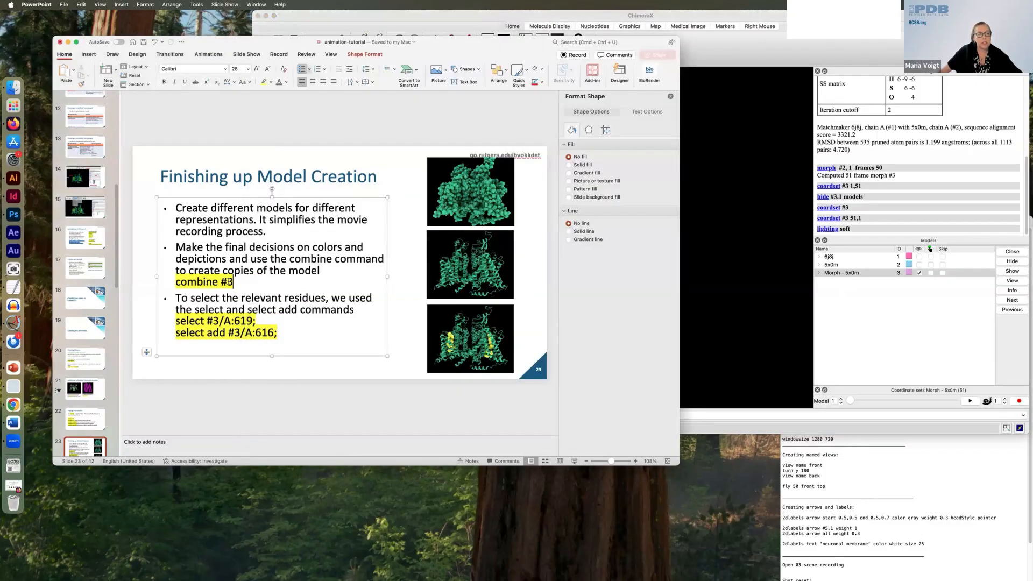
left_click_drag(232, 282, 188, 282)
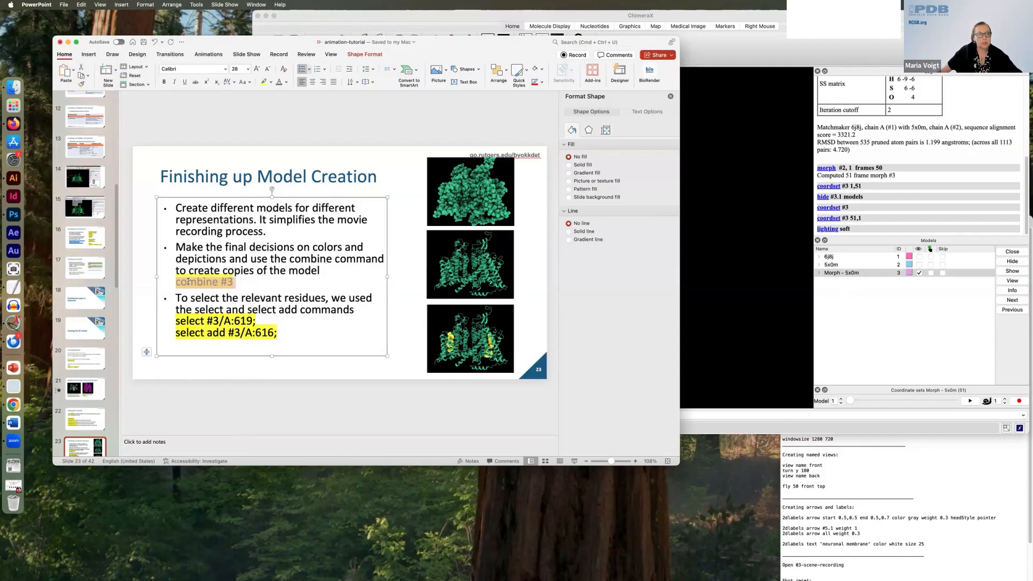
key("super+c")
- Run "combine #3" in ChimeraX to copy the morph model, and hide the original Morph - 5x0m model
left_click(710, 303)
left_click(333, 414)
left_click_drag(279, 414, 274, 414)
key("super+v")
key("Return")
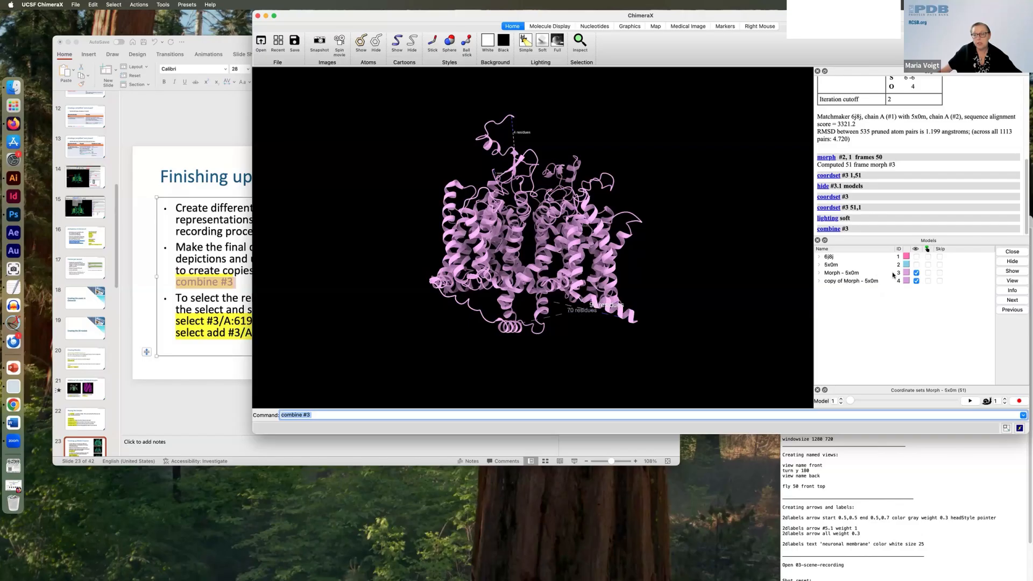
left_click(917, 273)
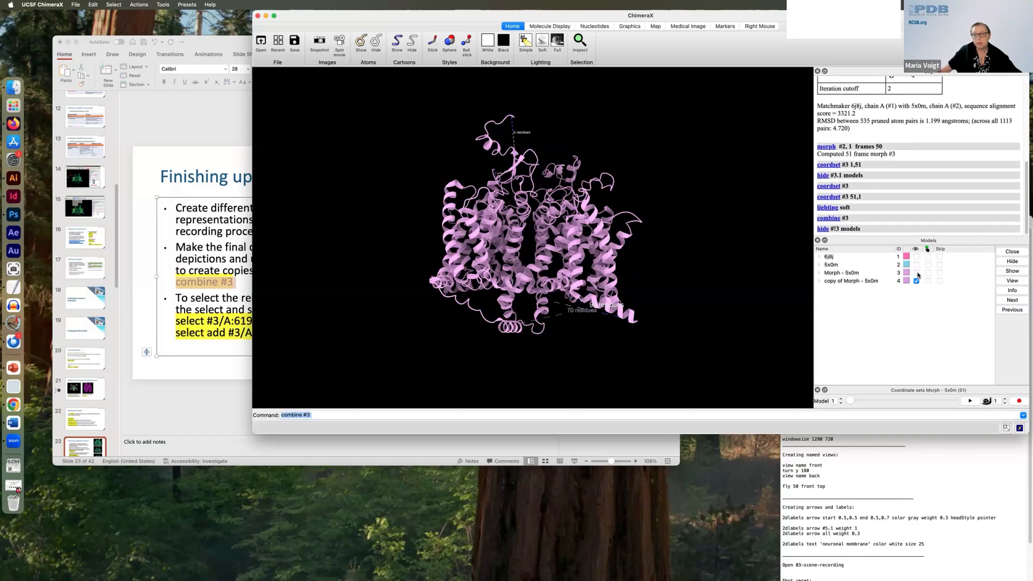
- Show the Morph - 5x0m model again, hide the missing structure of its copy, and highlight Morph - 5x0m in the model list
left_click(917, 273)
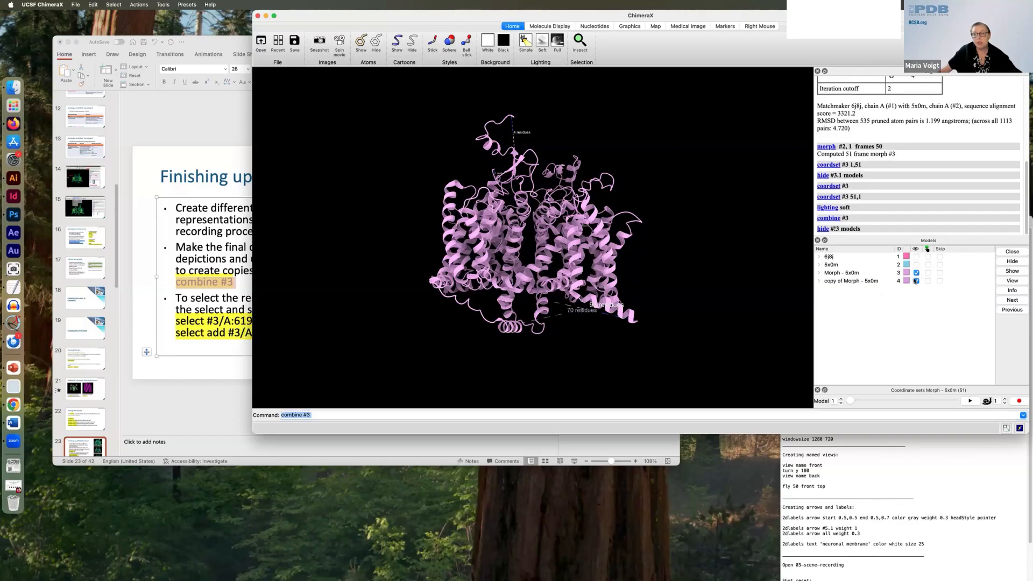
left_click(819, 282)
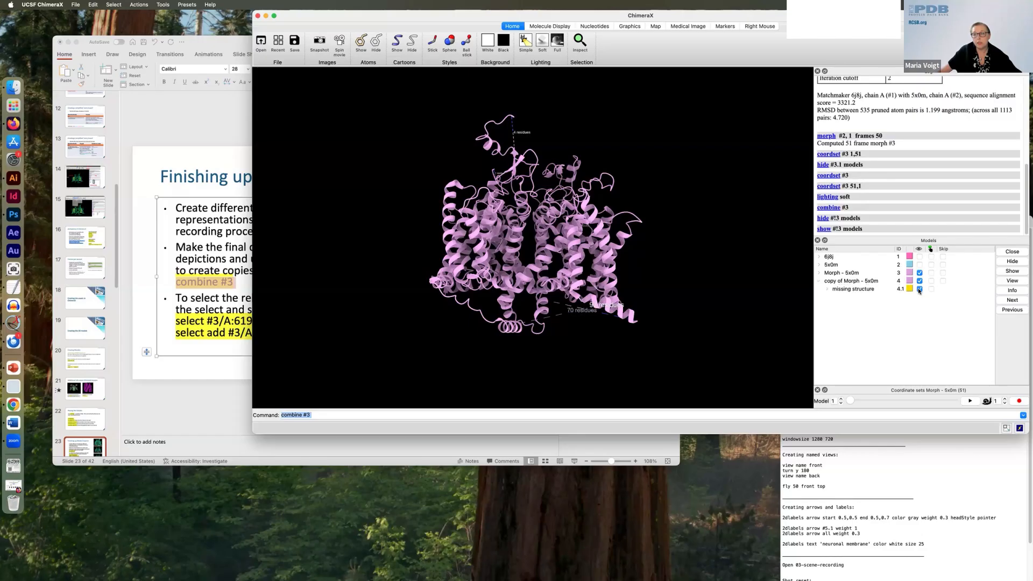
left_click(919, 289)
left_click(821, 285)
double_click(849, 282)
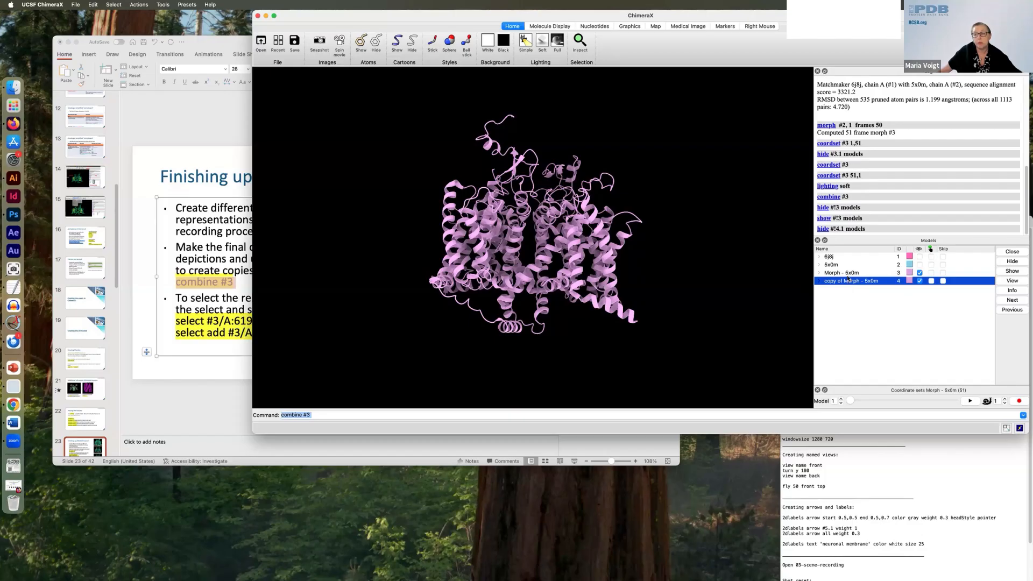
left_click(845, 273)
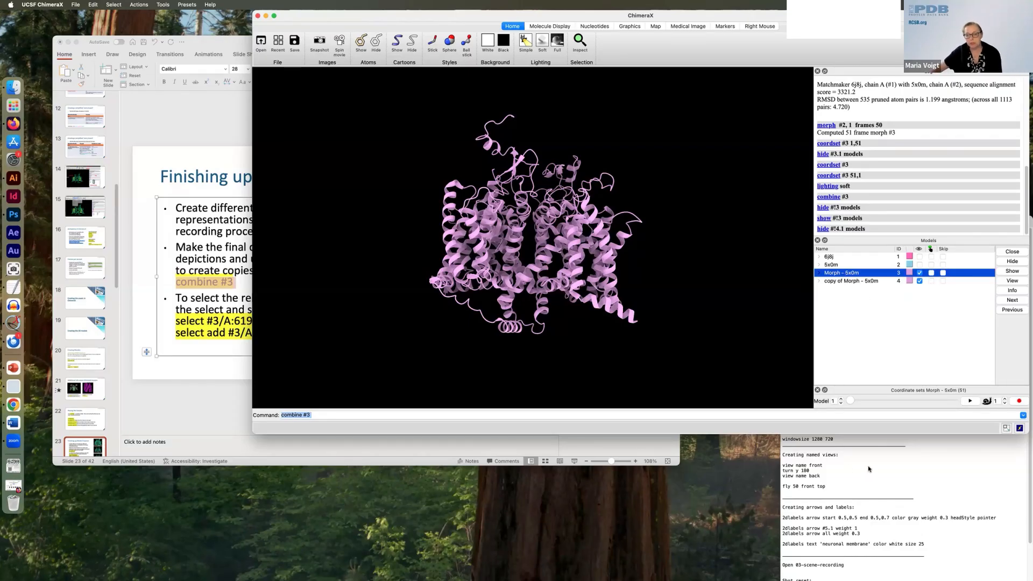
- Copy the residue selection commands from "select #3/A:619" to "select add #3/A:957" out of commands-for-workshop.txt and run them in ChimeraX
left_click(893, 487)
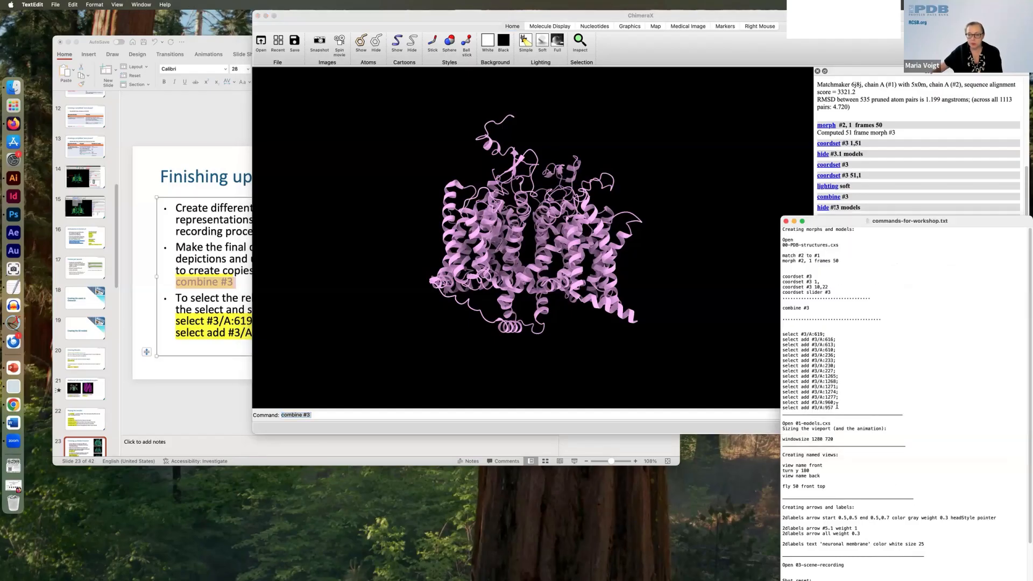
left_click_drag(839, 406, 780, 336)
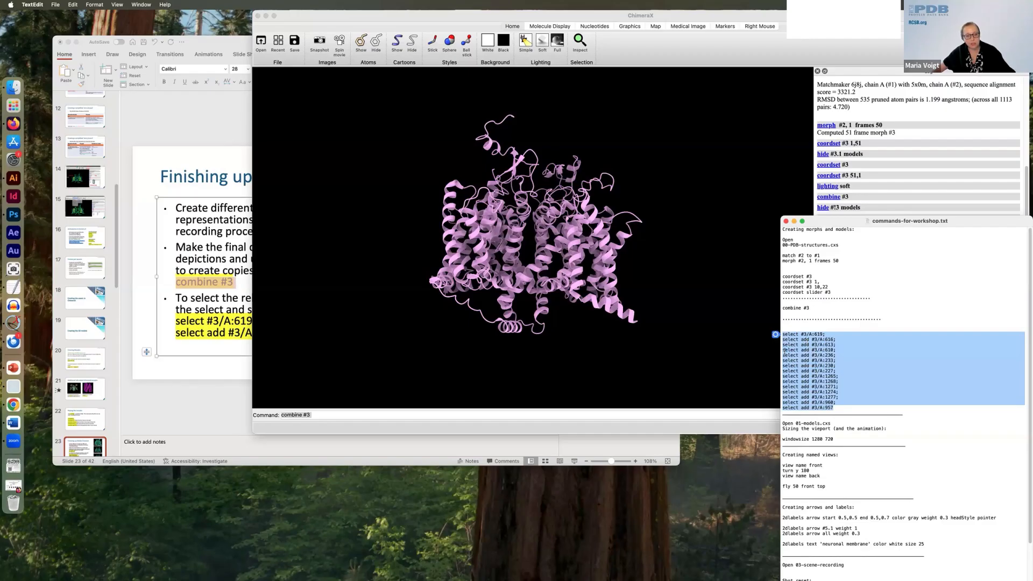
left_click(318, 414)
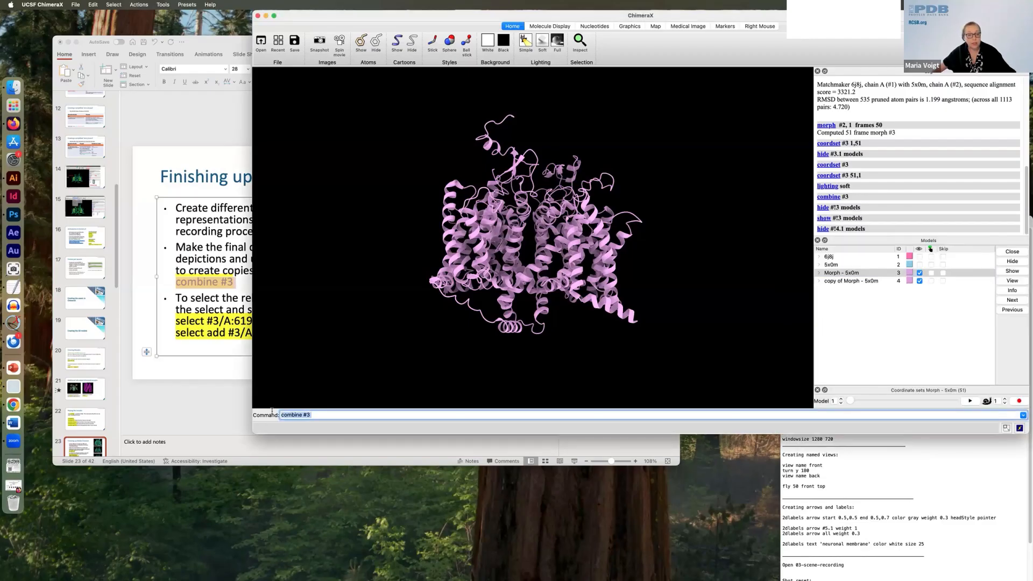
key("super+v")
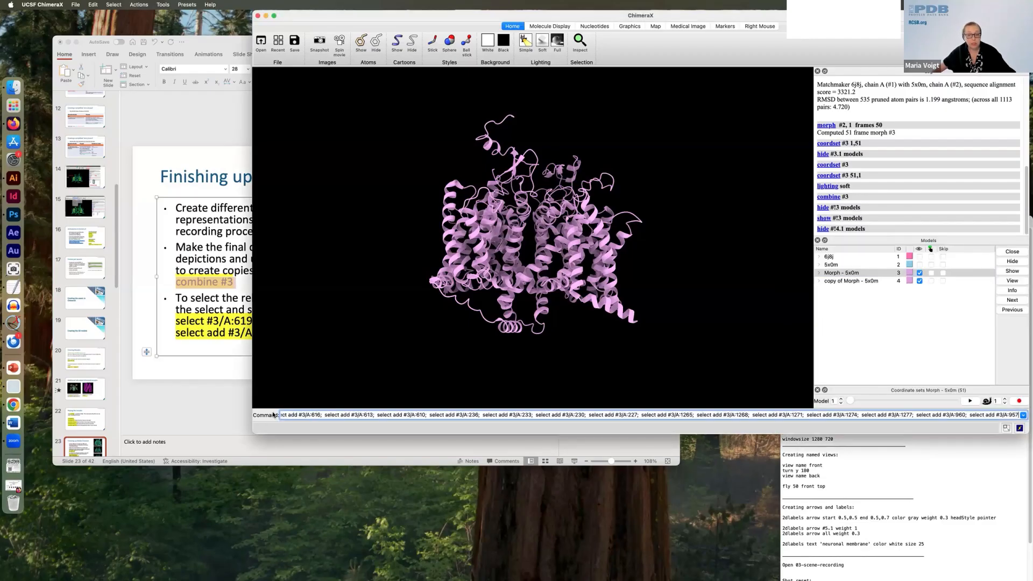
key("Return")
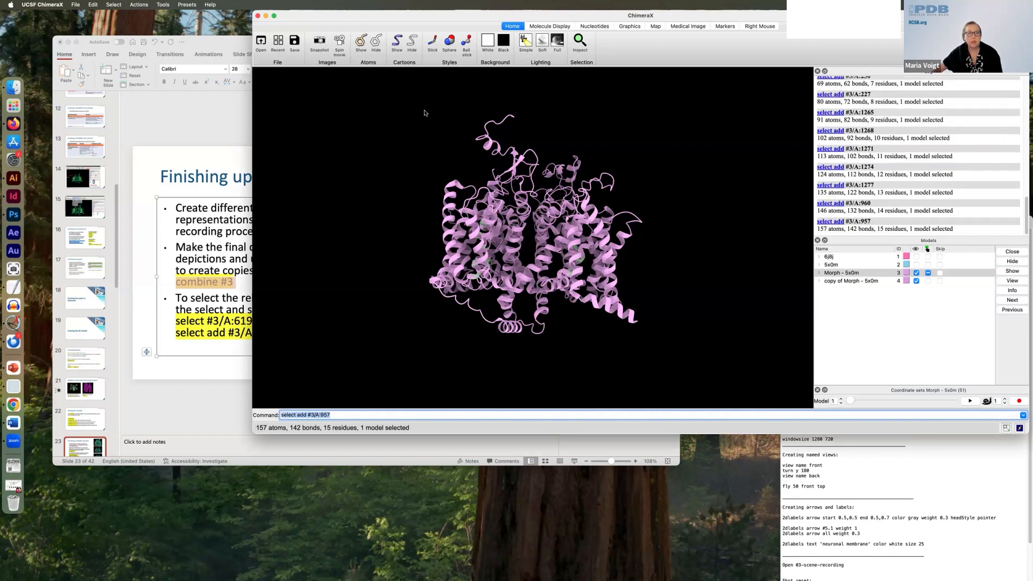
- Show the atoms of the selected residues and set their atom style to Sphere
left_click(361, 43)
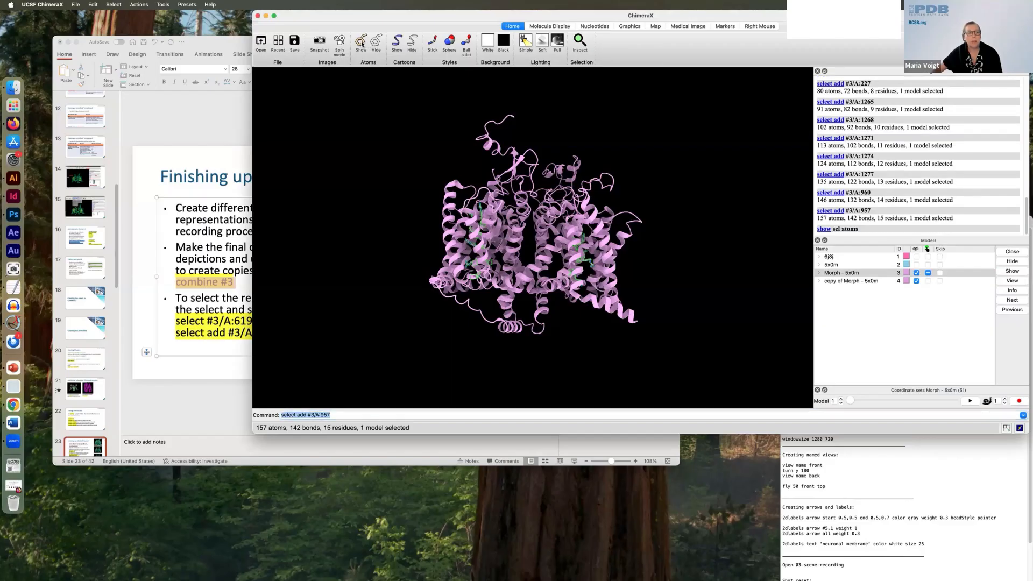
left_click(148, 5)
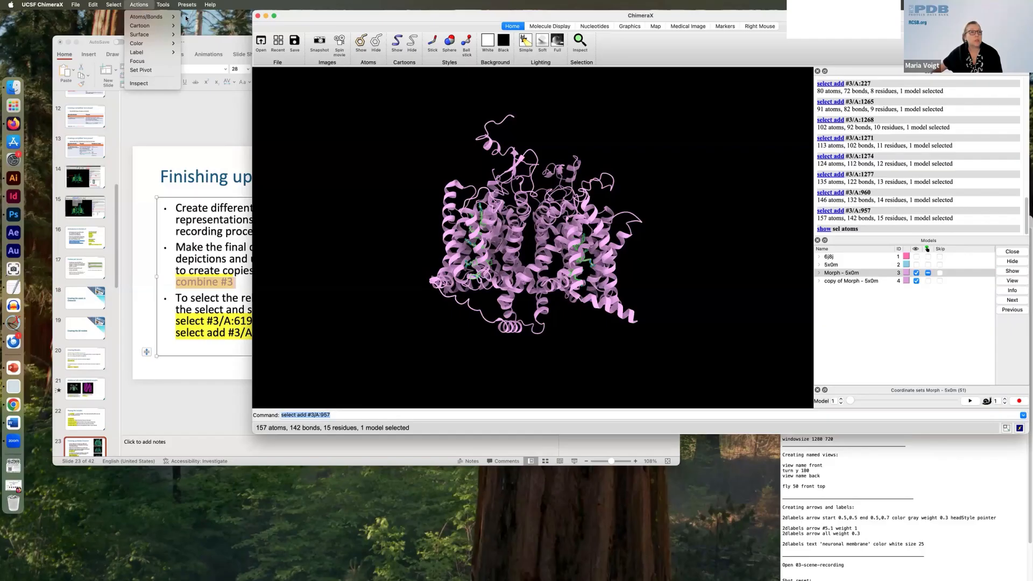
mouse_move(161, 16)
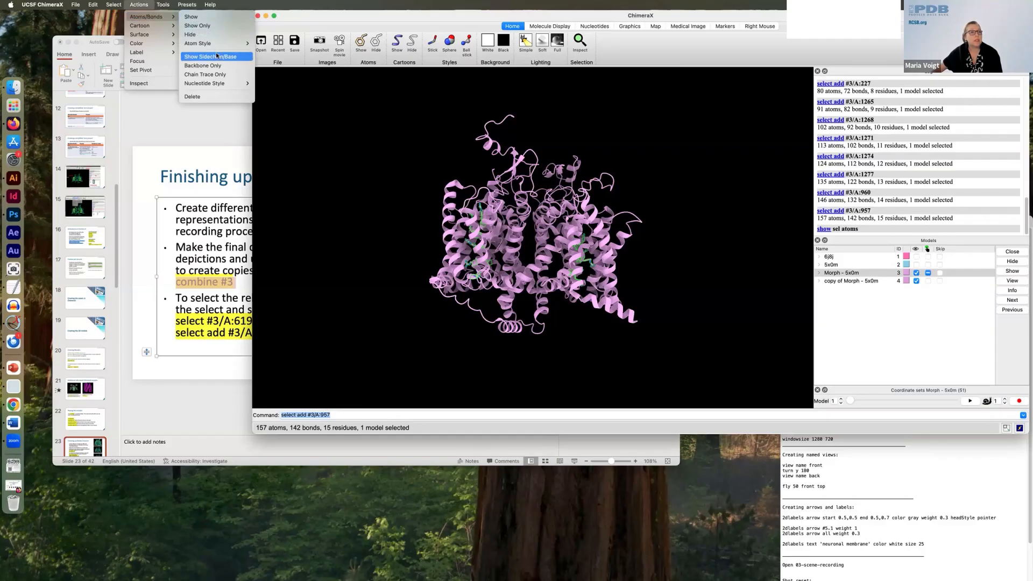
mouse_move(226, 44)
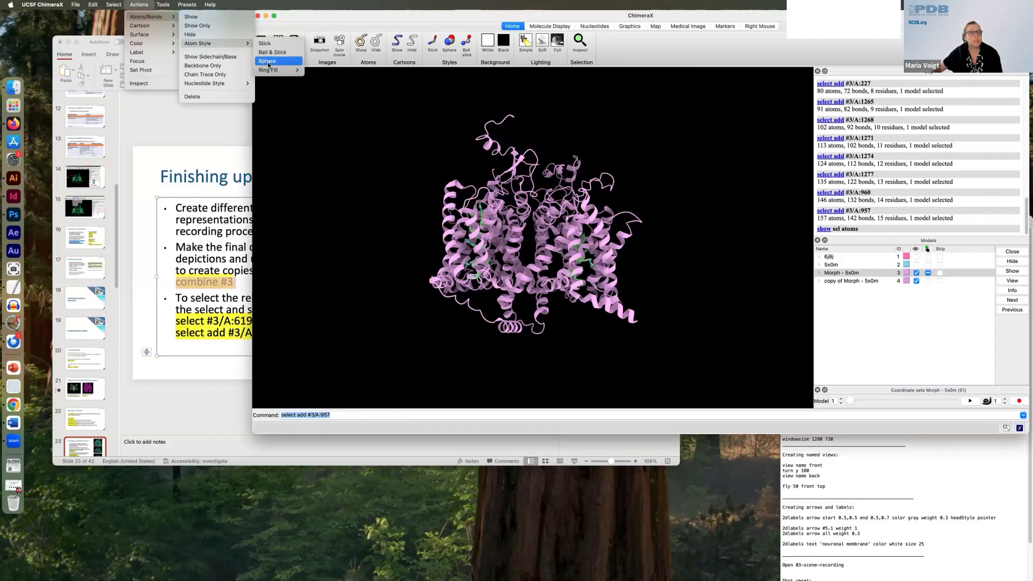
left_click(267, 62)
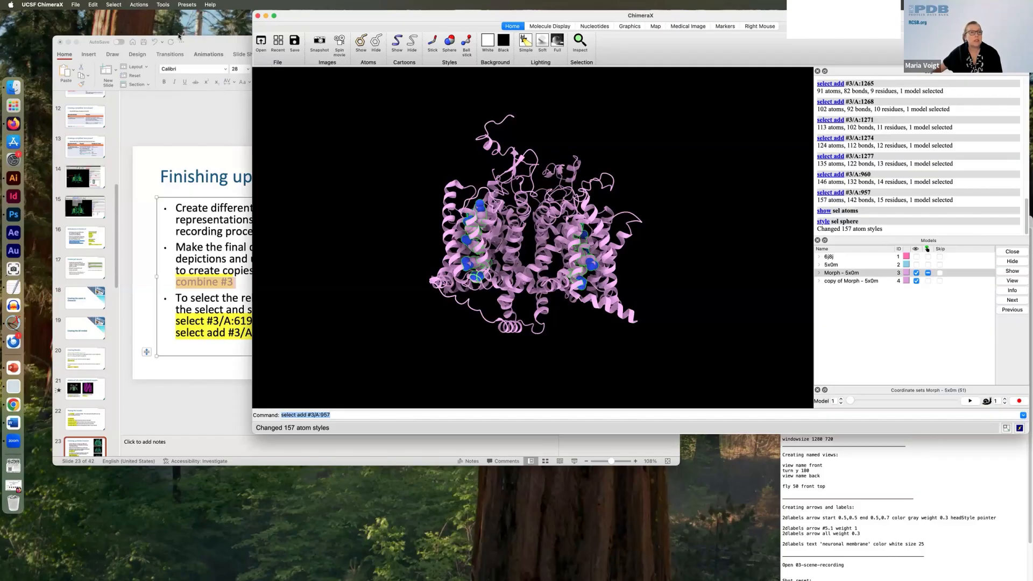
- Color the selected residues light gray
left_click(138, 4)
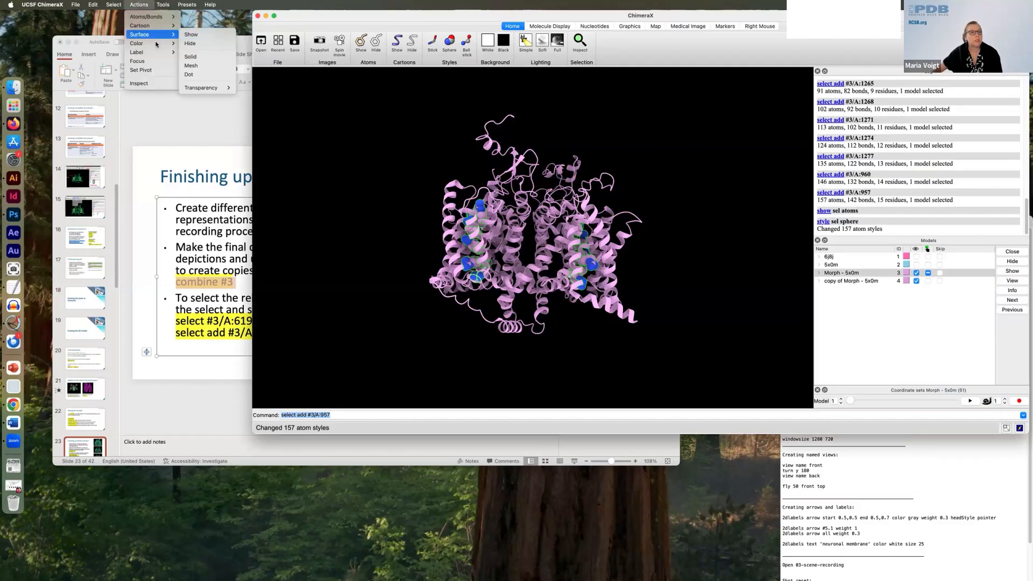
mouse_move(162, 43)
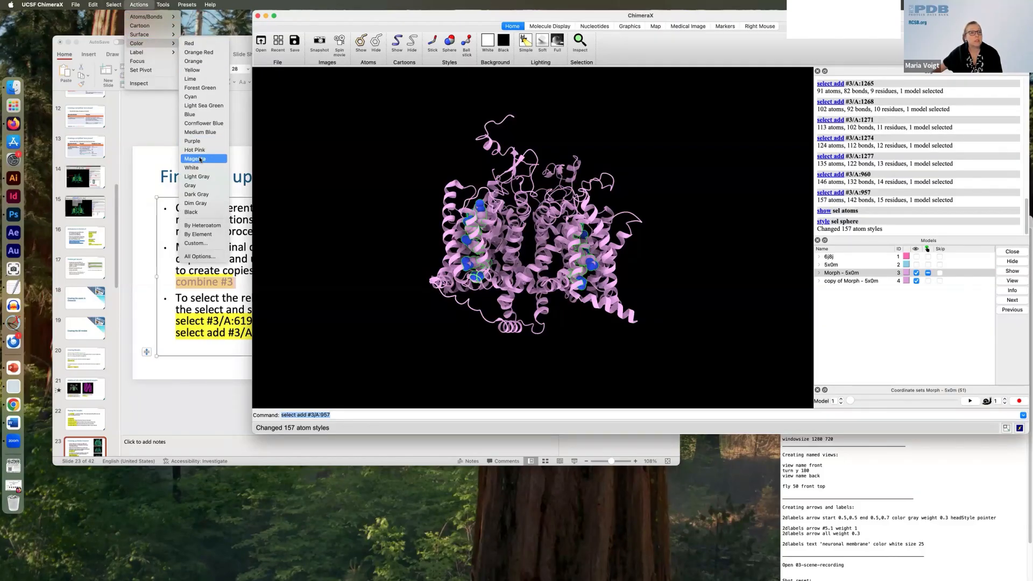
left_click(198, 176)
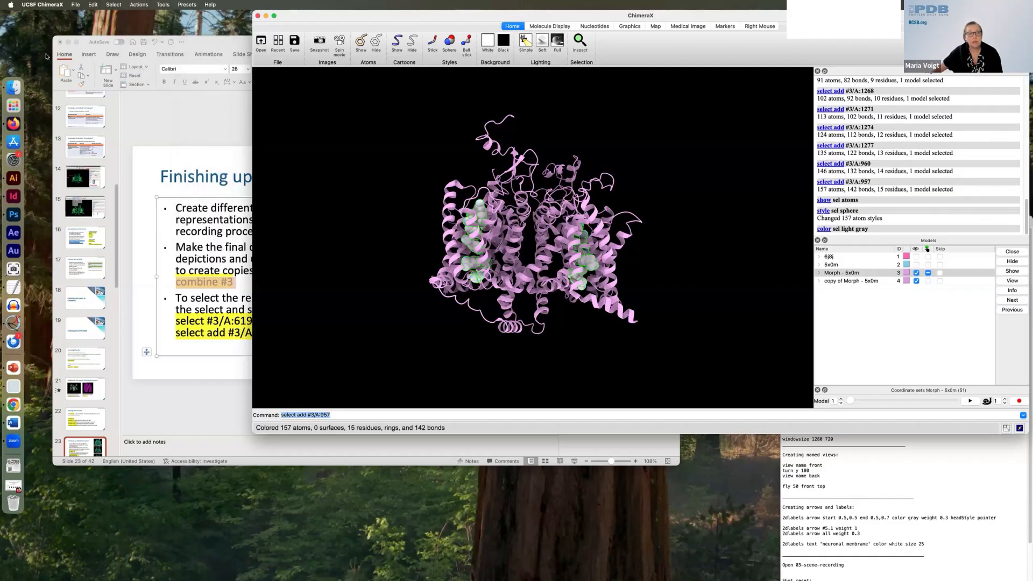
- Clear the selection and compare the morph with its copy by hiding and reshowing Morph - 5x0m
left_click(113, 5)
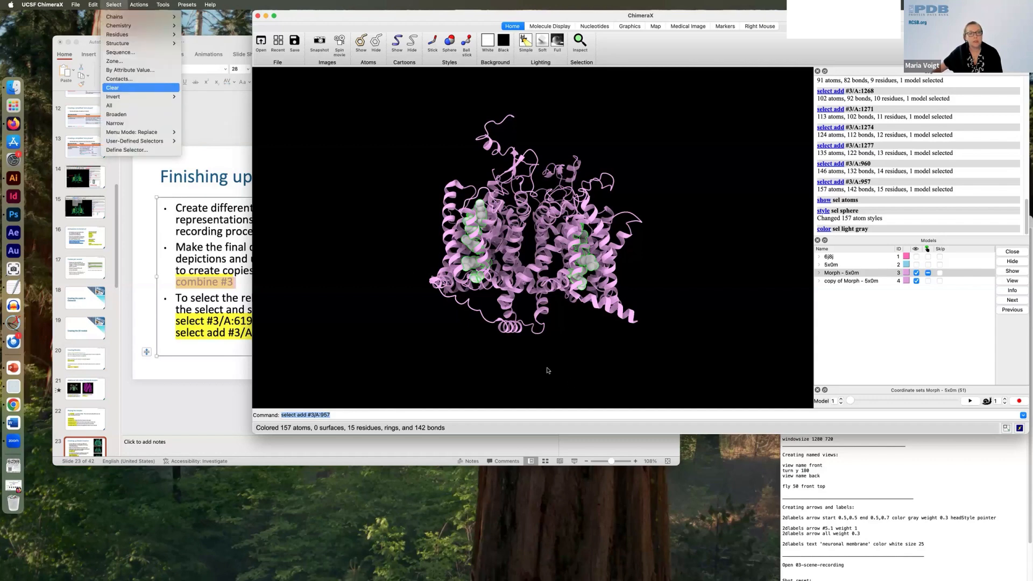
left_click(112, 87)
left_click_drag(640, 332, 623, 350)
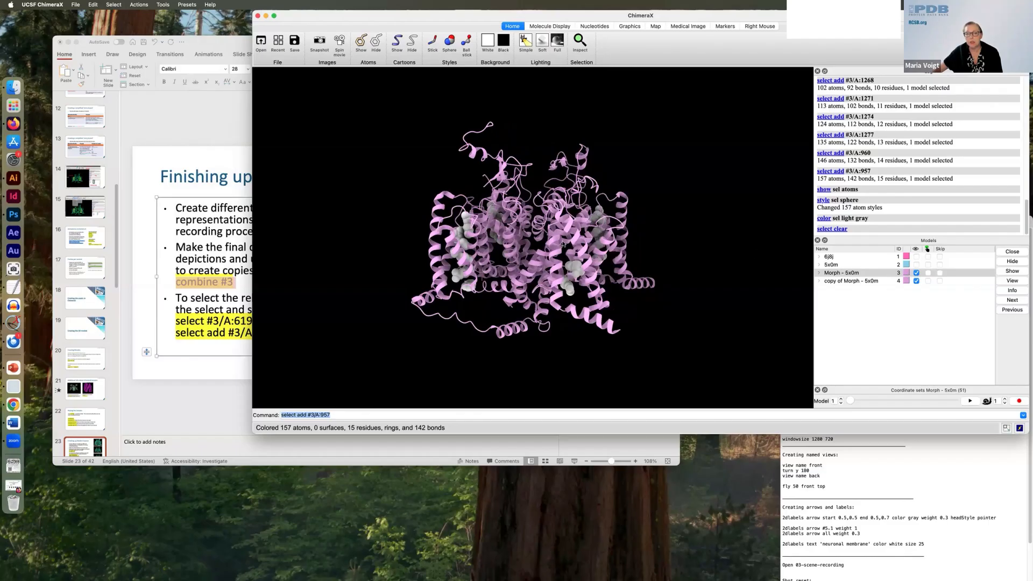
left_click(916, 273)
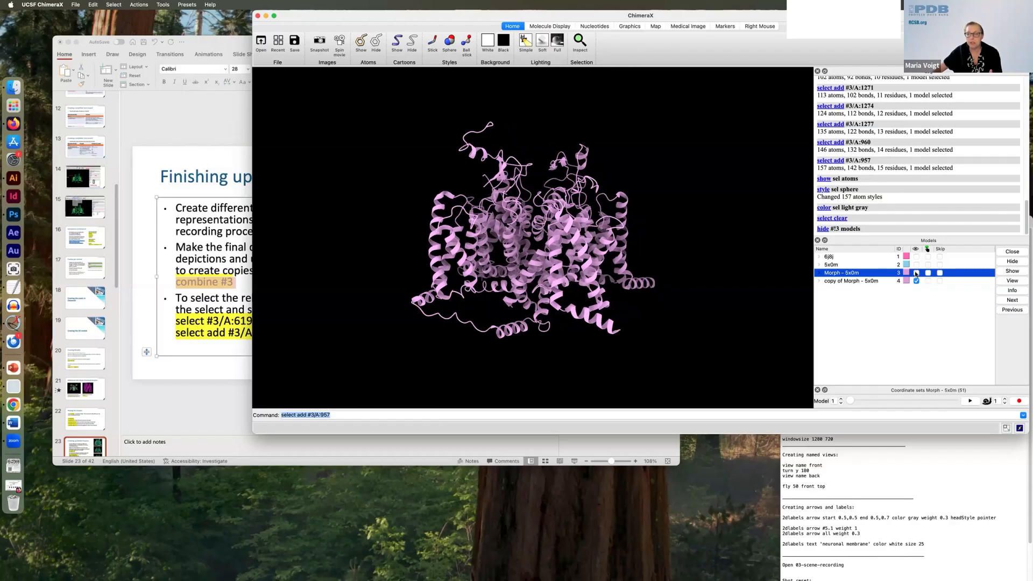
left_click(916, 273)
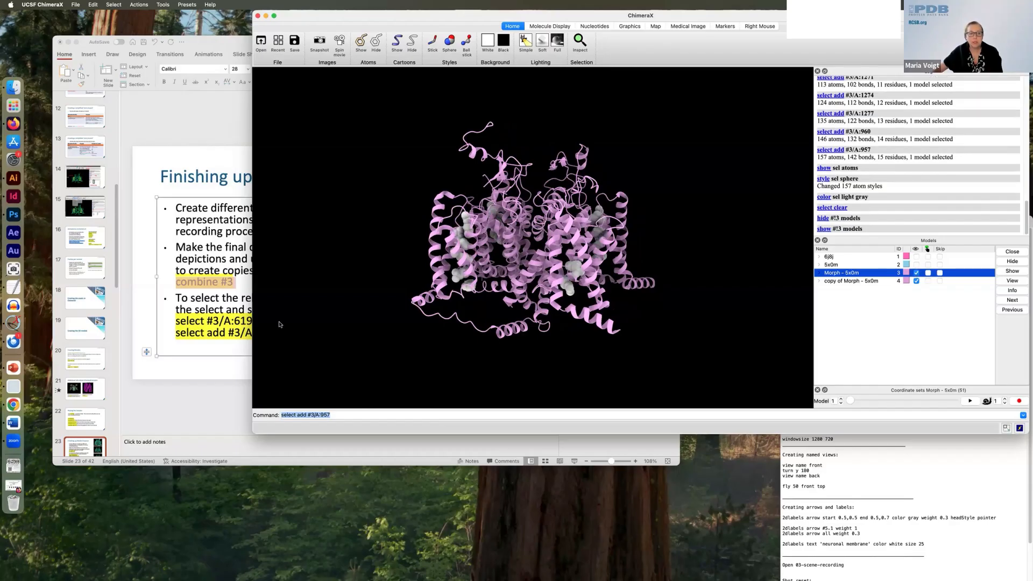
- Switch to PowerPoint and open slide 25, Sizing the Animation, to review the recommended viewport sizes and the windowsize command
scroll(89, 415, "down", 1)
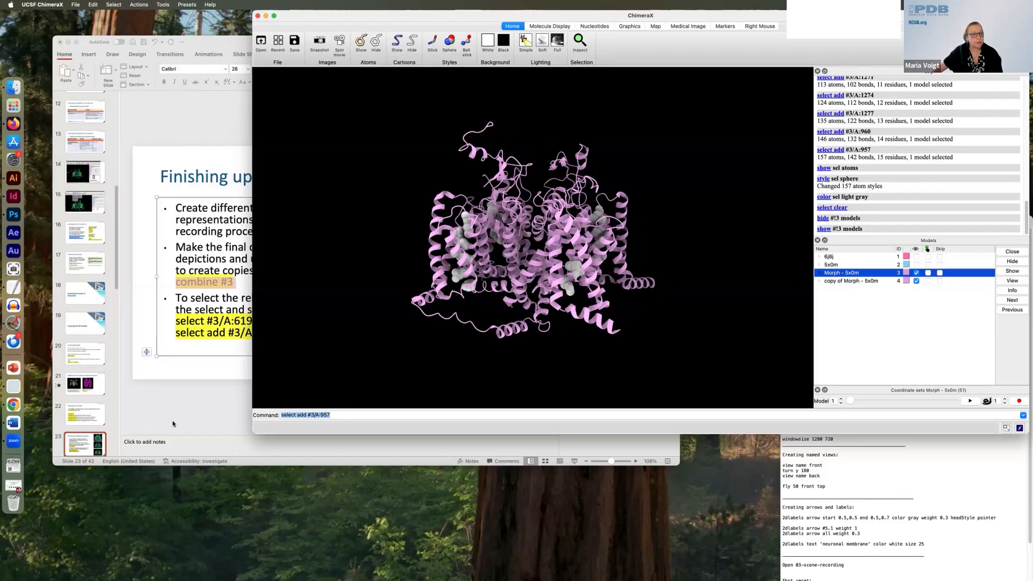
left_click(57, 439)
scroll(86, 409, "down", 2)
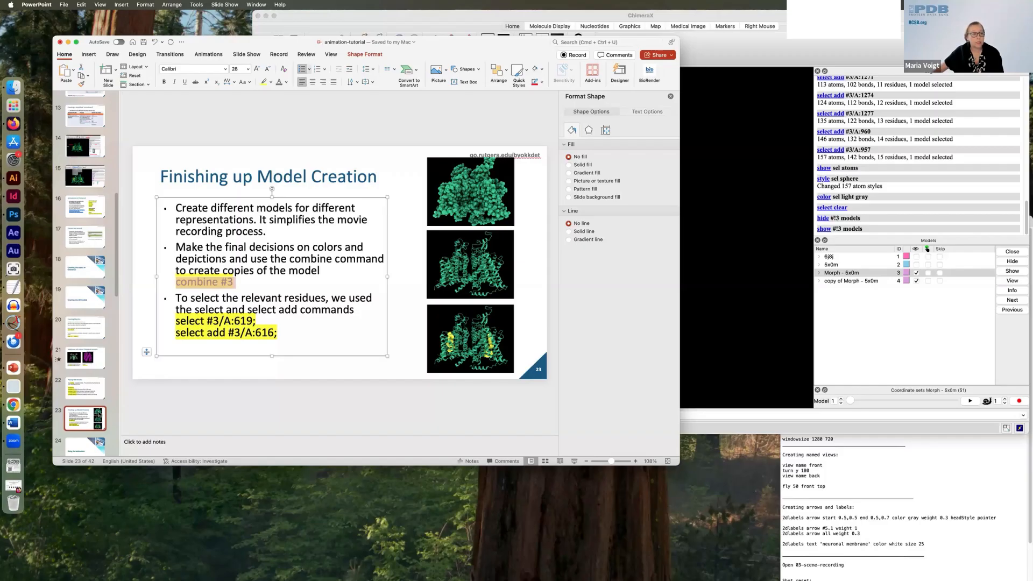
scroll(81, 414, "down", 3)
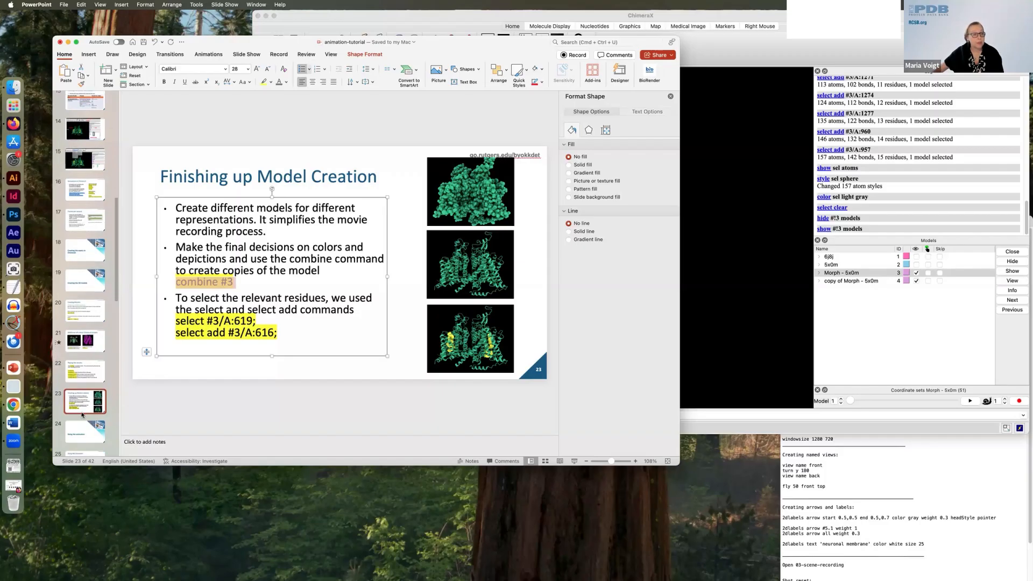
left_click(80, 395)
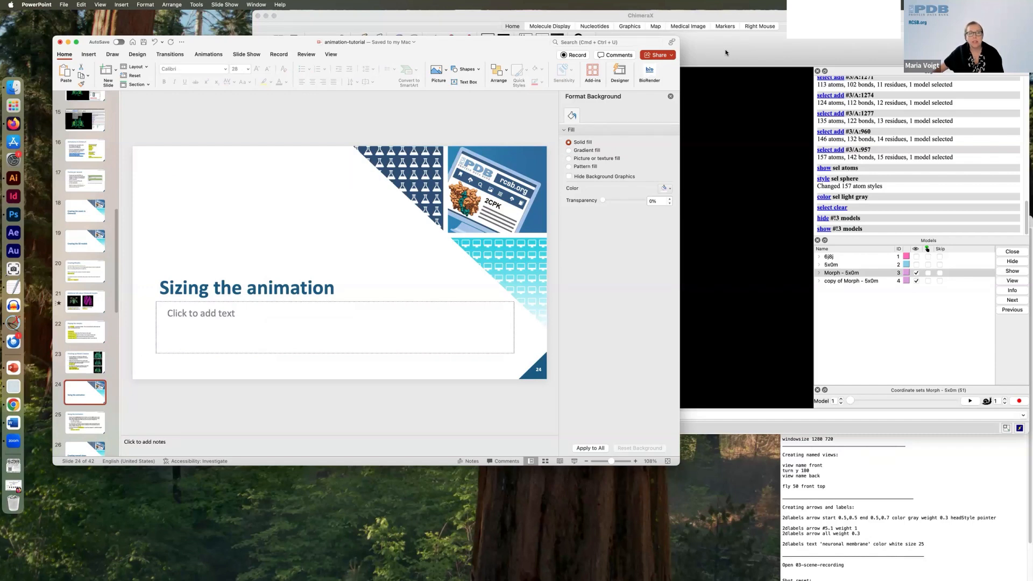
left_click(78, 428)
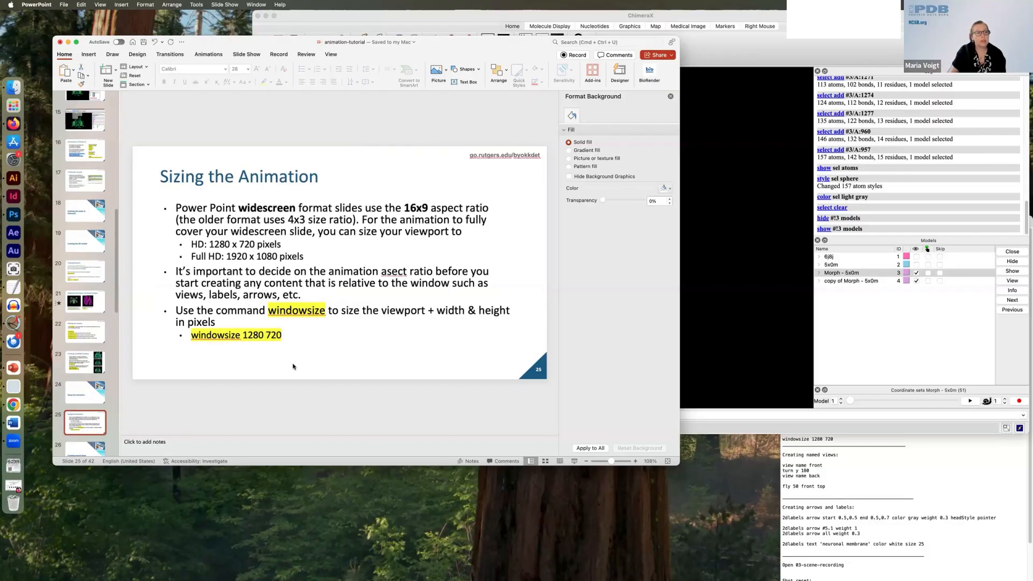
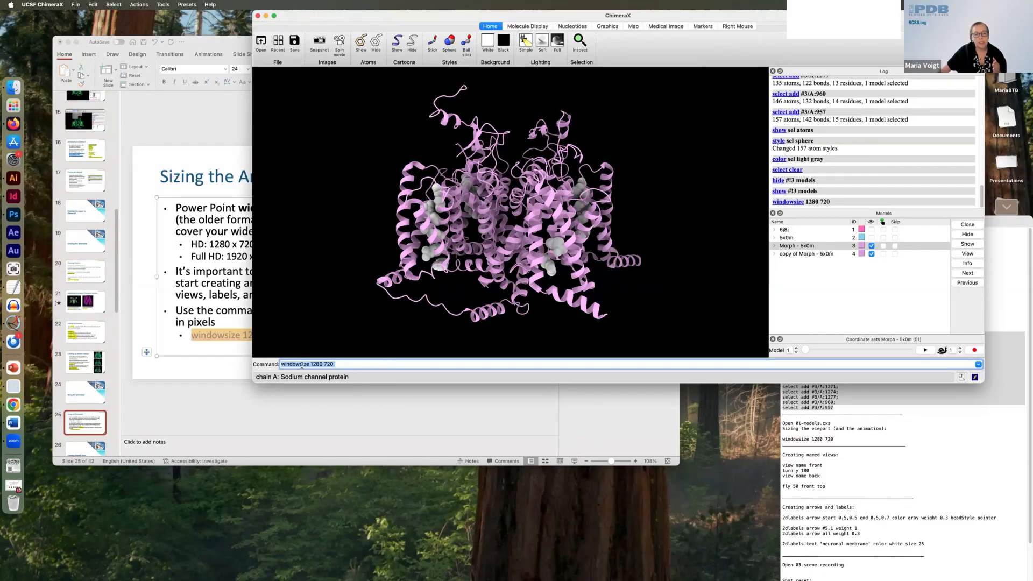
- Highlight the Full HD size 1920 x 1080 on the Sizing the Animation slide in PowerPoint and return to ChimeraX
left_click(225, 256)
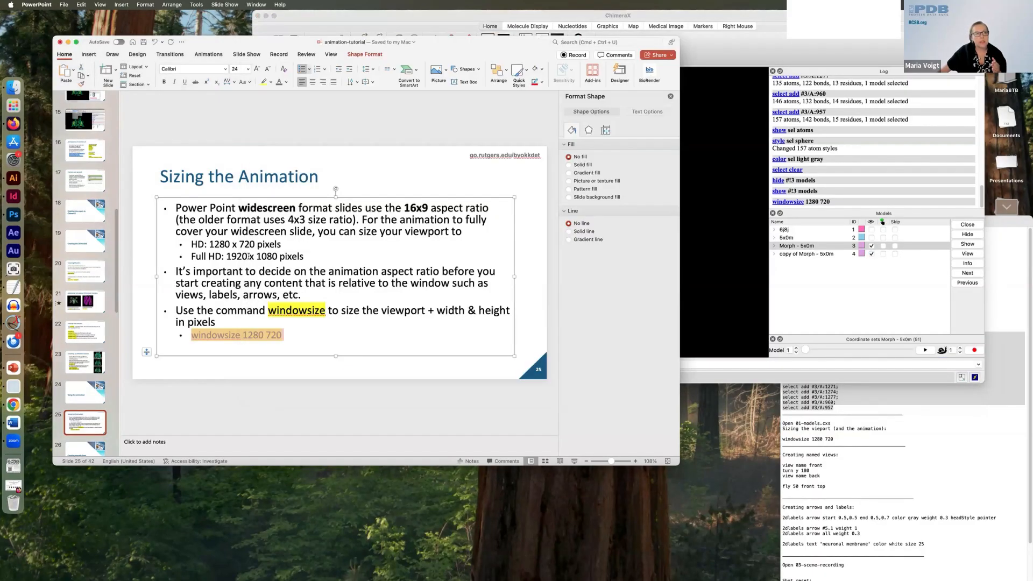
left_click_drag(227, 256, 273, 258)
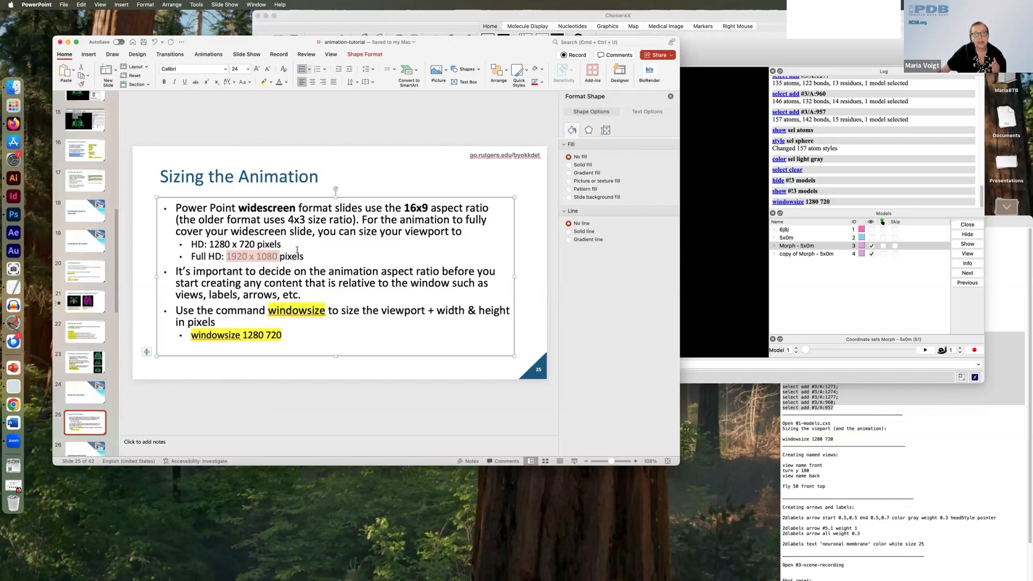
left_click(699, 57)
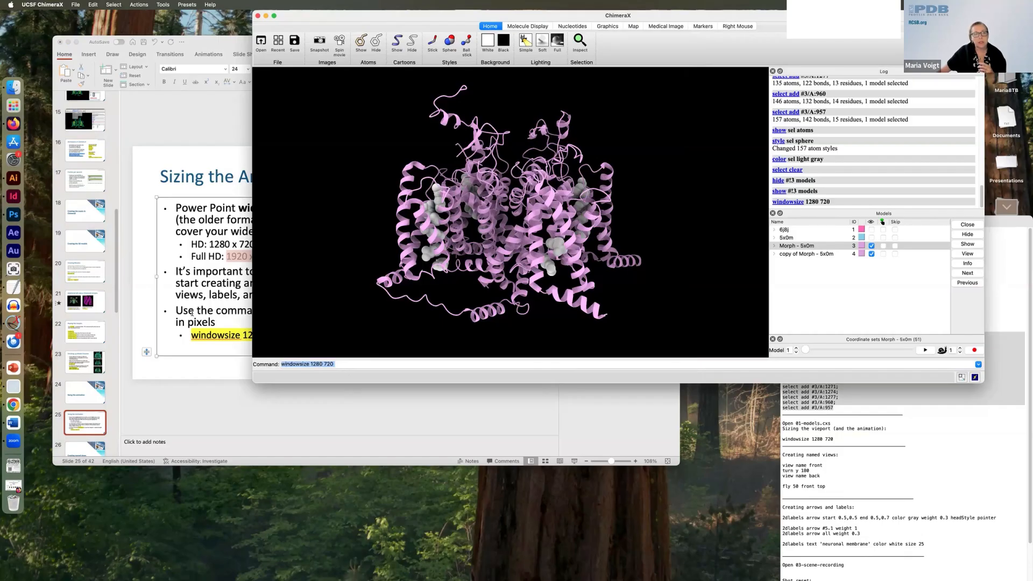
- Switch to PowerPoint and open slide 27, Saving named views, to review the view commands
left_click(232, 286)
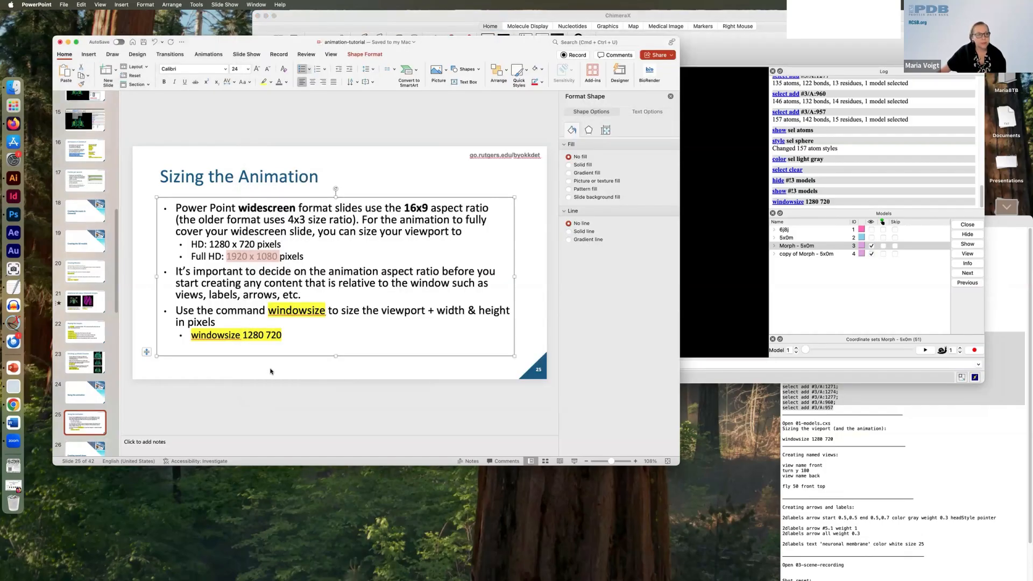
scroll(83, 396, "down", 3)
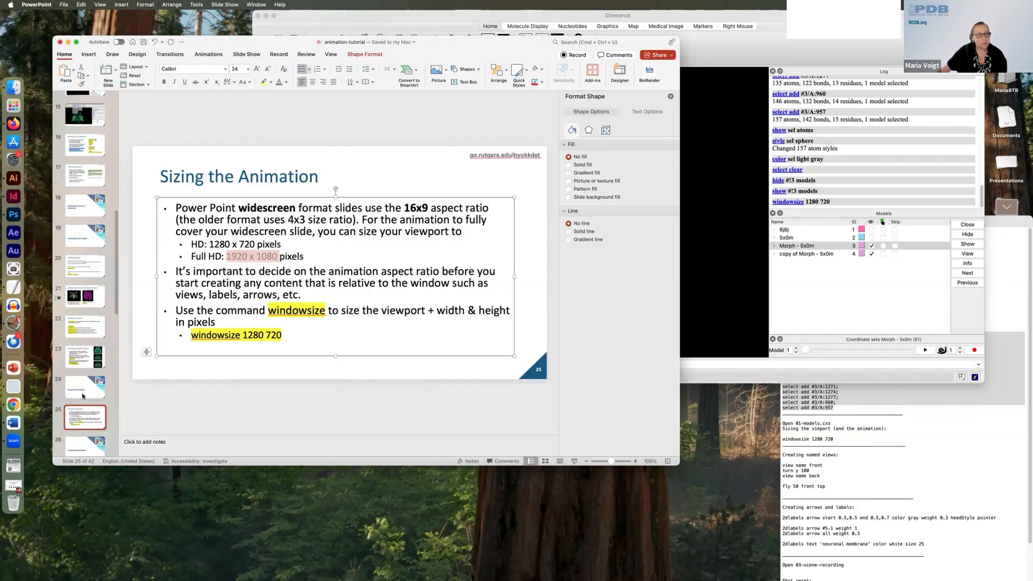
scroll(82, 398, "down", 1)
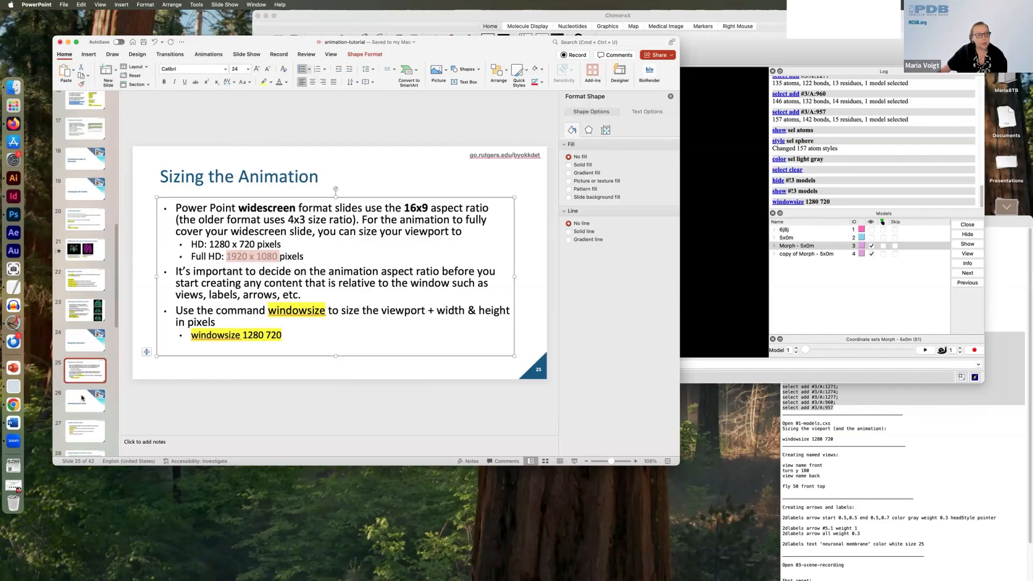
left_click(85, 401)
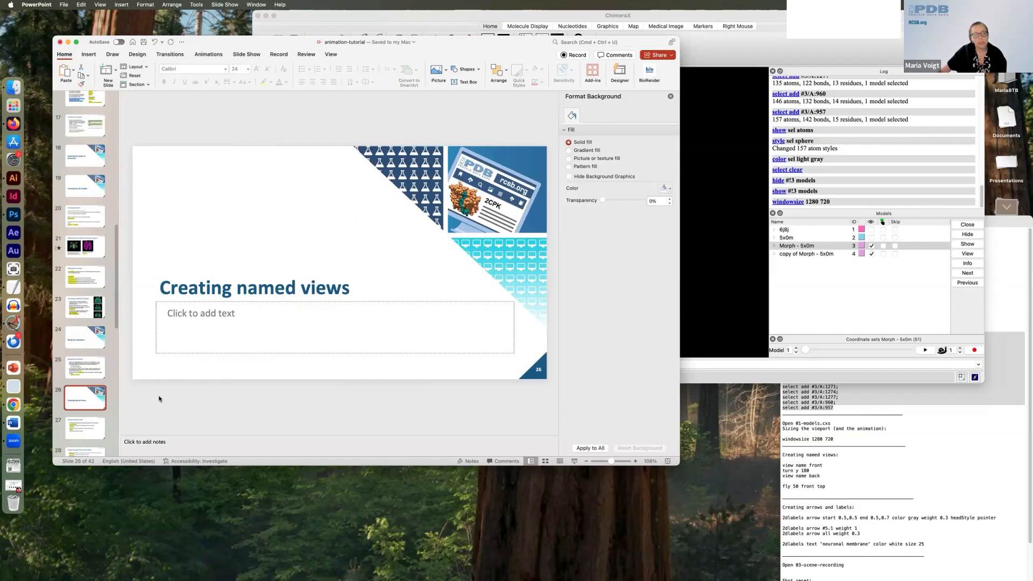
left_click(90, 434)
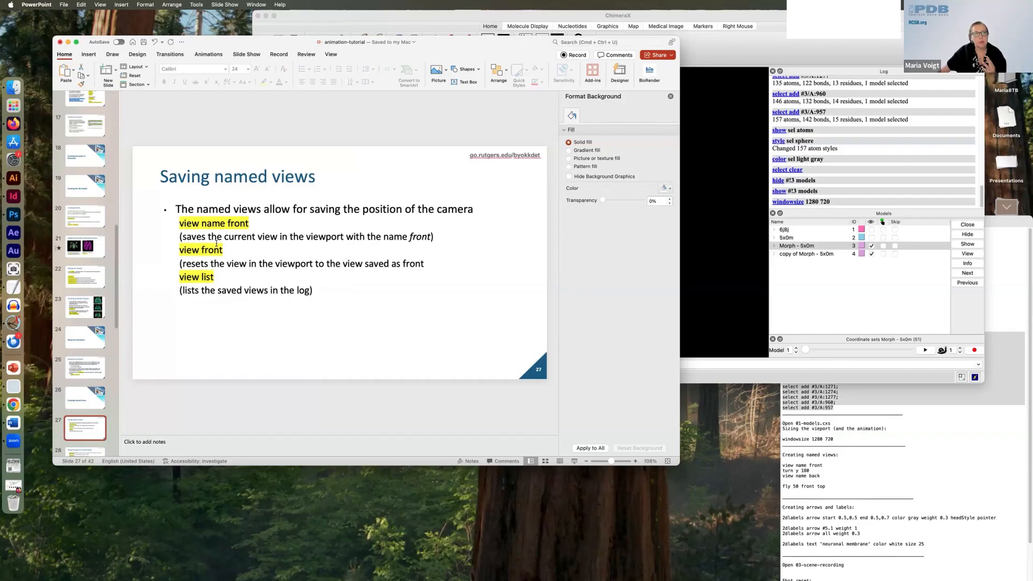
- Switch to ChimeraX and orient the sodium channel morphs upright in a front-facing view
left_click(759, 44)
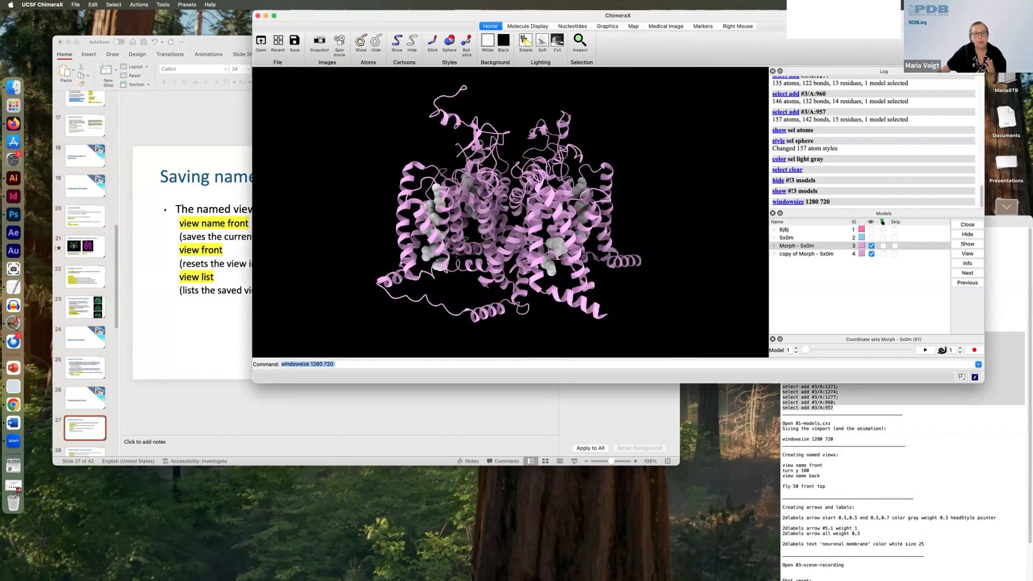
left_click_drag(536, 242, 540, 234)
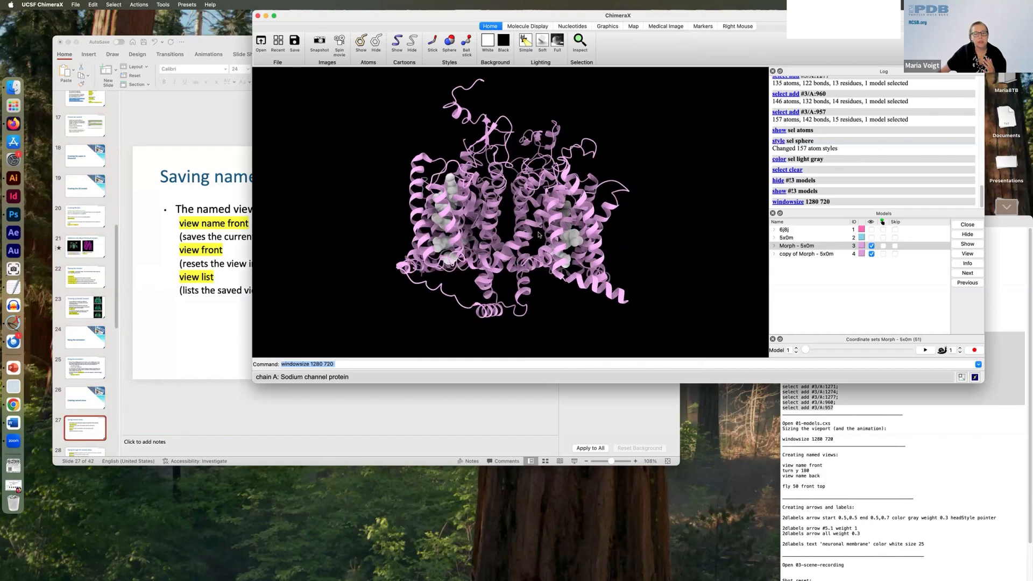
left_click_drag(632, 306, 462, 280)
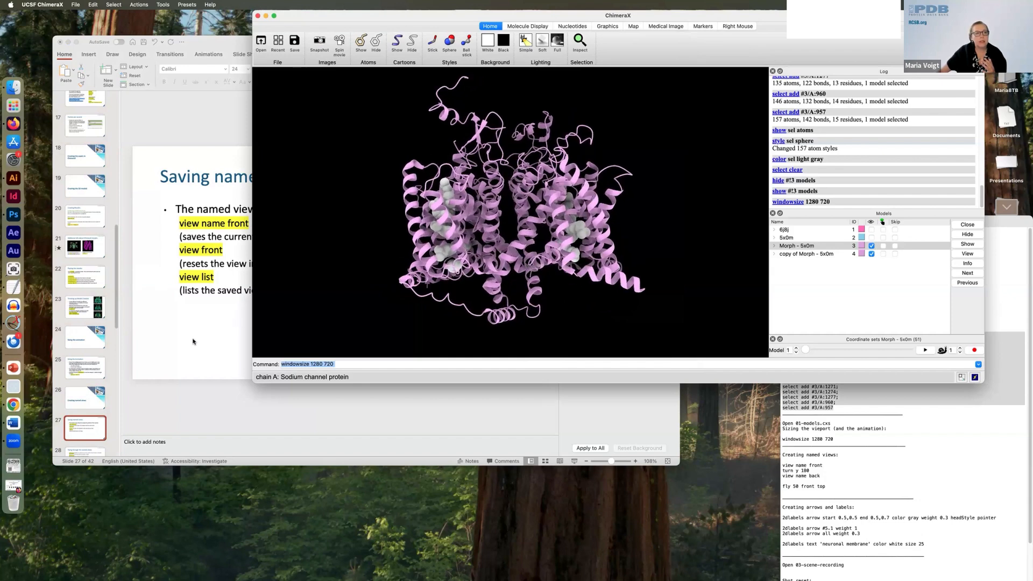
left_click_drag(627, 281, 619, 278)
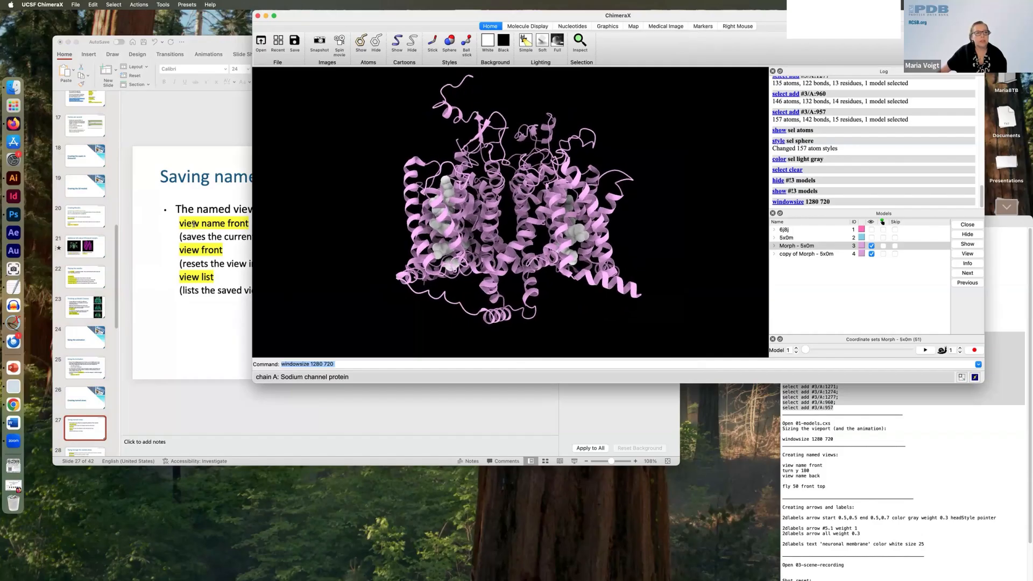
- Copy the command view name front from the PowerPoint slide and run it in ChimeraX to save the current view
left_click(244, 223)
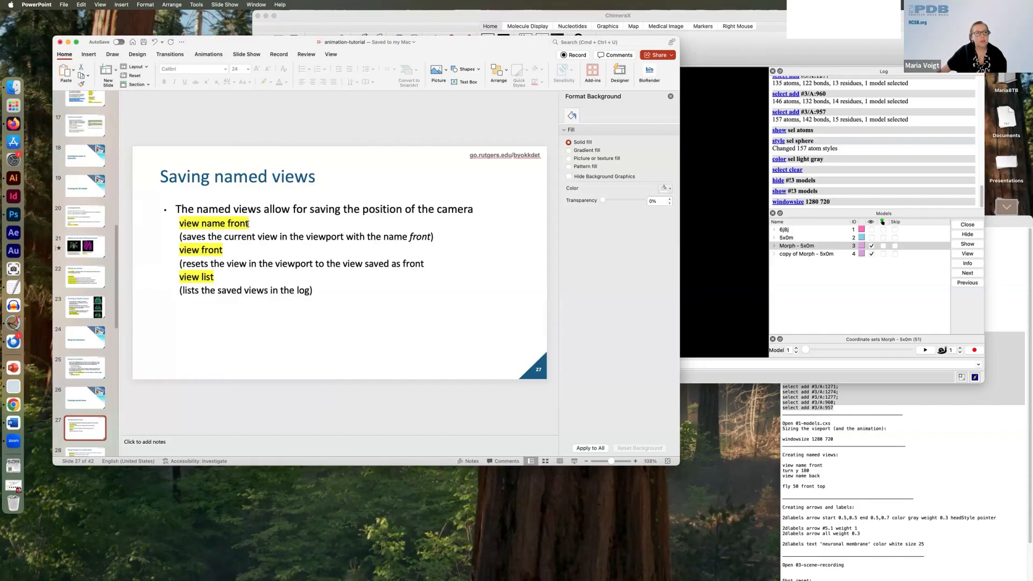
left_click_drag(248, 224, 184, 222)
key("super+c")
key("super+Tab")
left_click(327, 364)
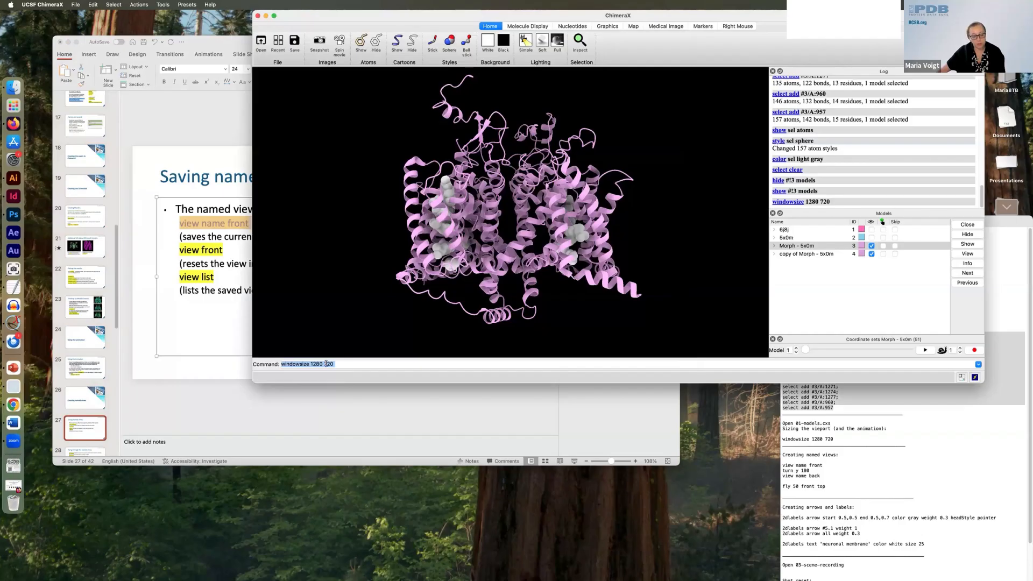
key("super+v")
key("Return")
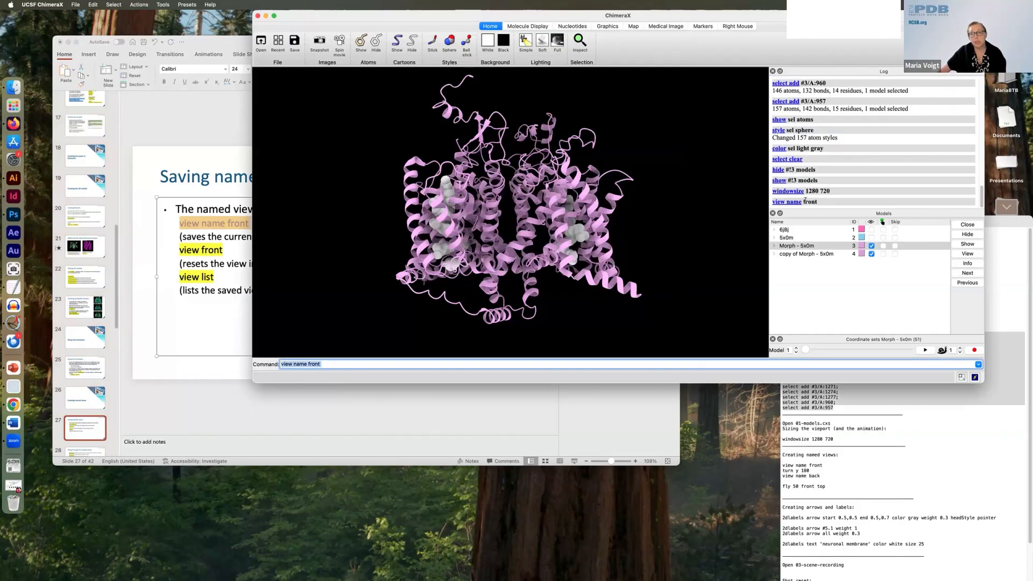
- Rotate the model away from the saved orientation and restore it with the command view front
left_click(331, 361)
left_click_drag(526, 208, 385, 339)
left_click(300, 365)
left_click_drag(300, 364, 277, 366)
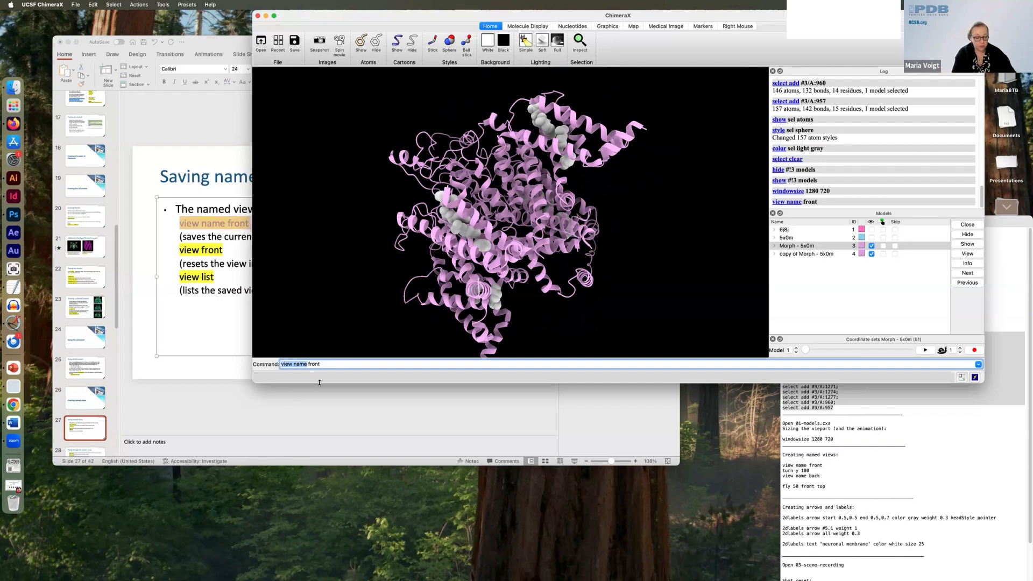
type("view")
key("Return")
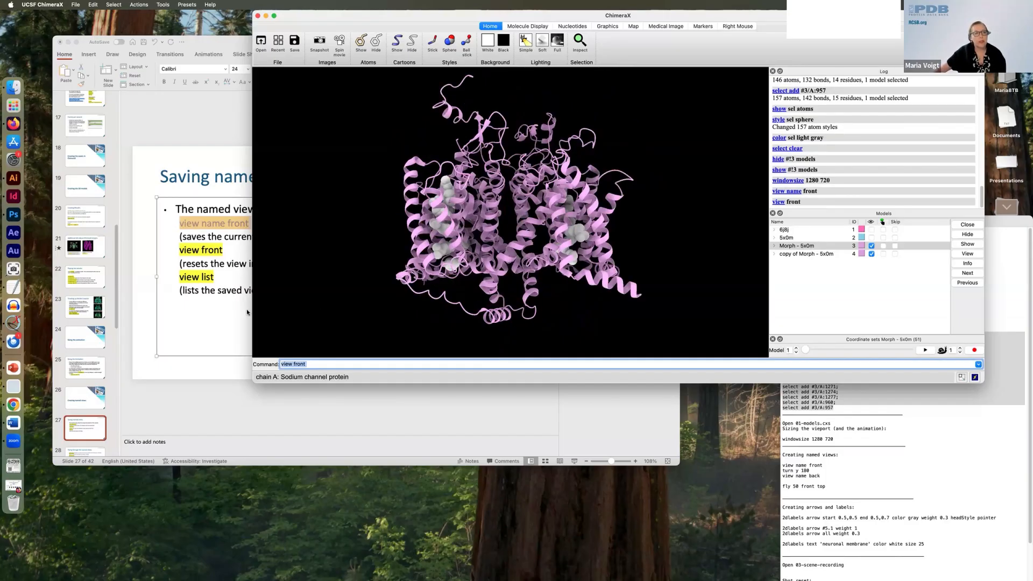
- Rotate the model to look at the channel from above and save it with the command view name top
left_click_drag(526, 214, 519, 286)
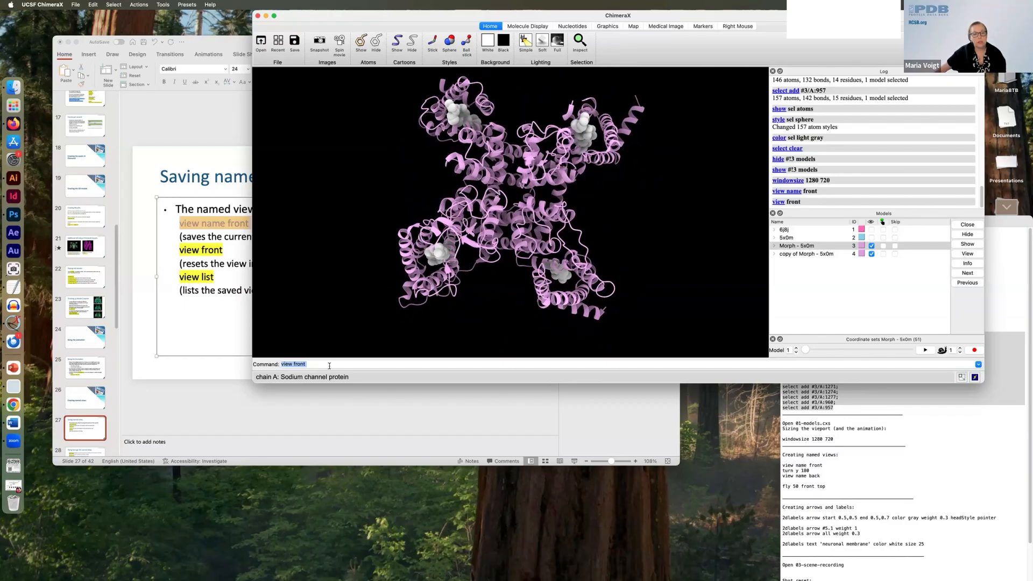
left_click_drag(327, 364, 267, 364)
type("view nam")
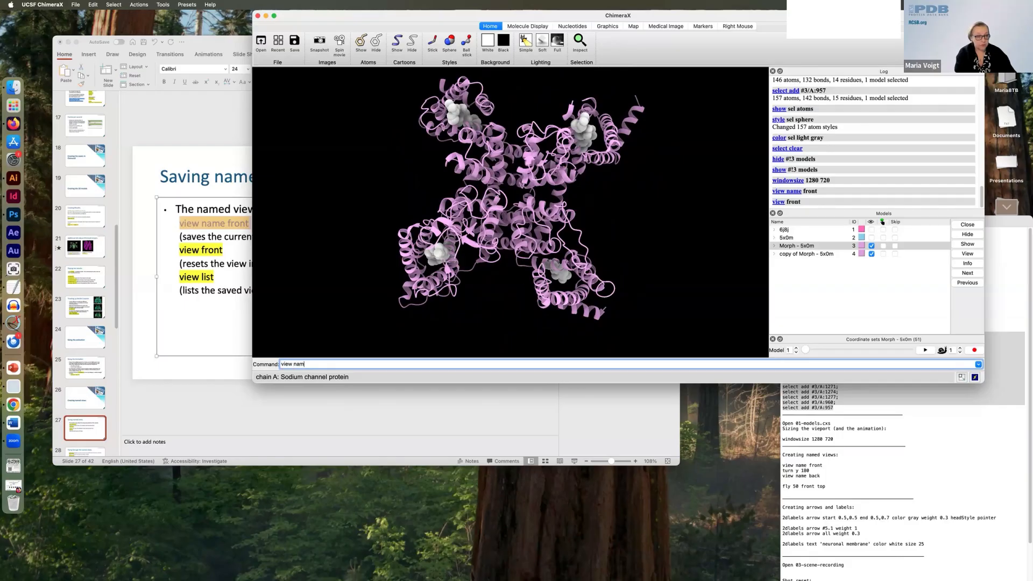
type("e top")
key("Return")
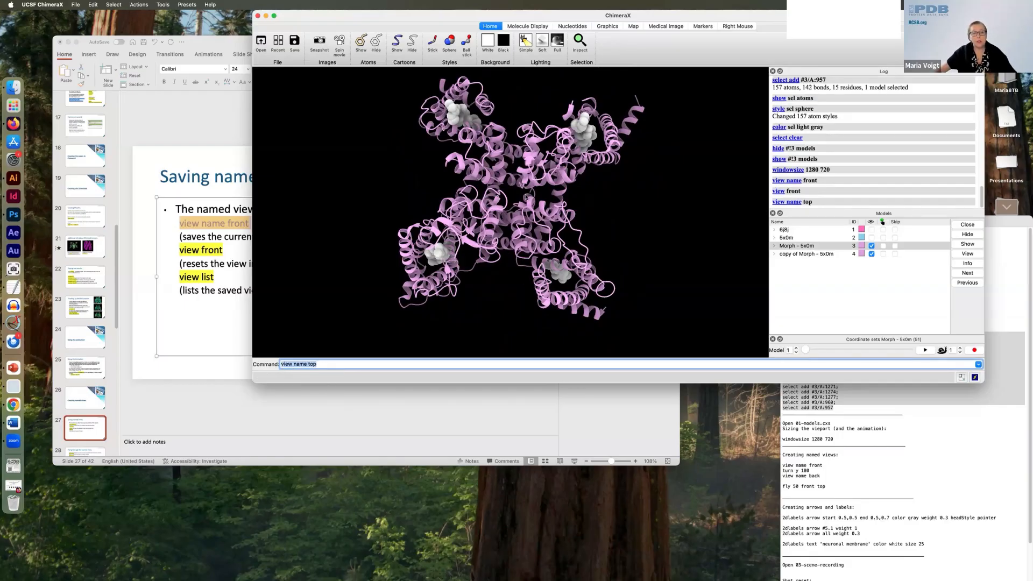
- Rotate the model out of the top orientation and restore it with the command view top
left_click_drag(506, 280, 456, 247)
left_click(309, 363)
left_click_drag(308, 364, 269, 361)
type("view")
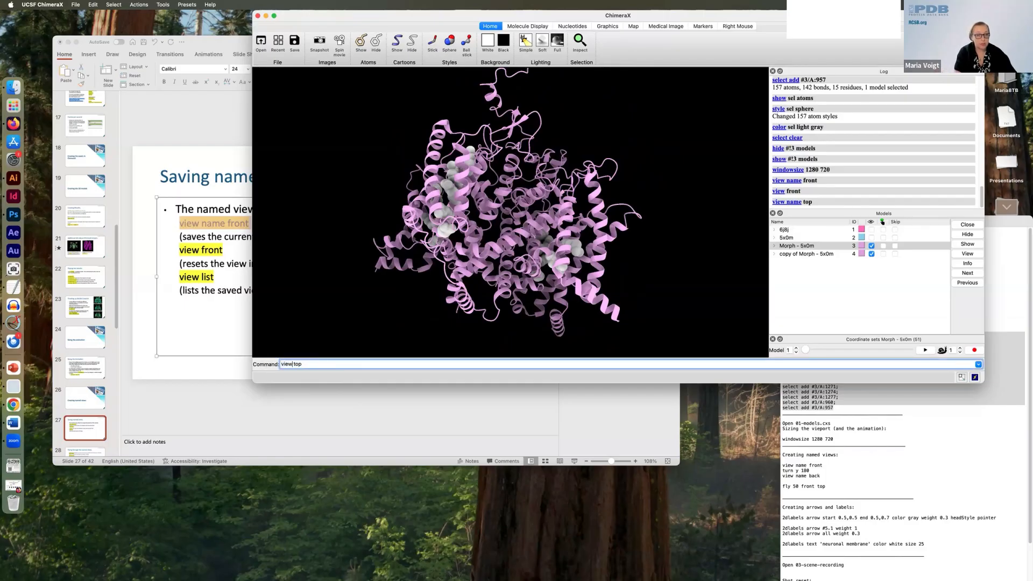
key("Return")
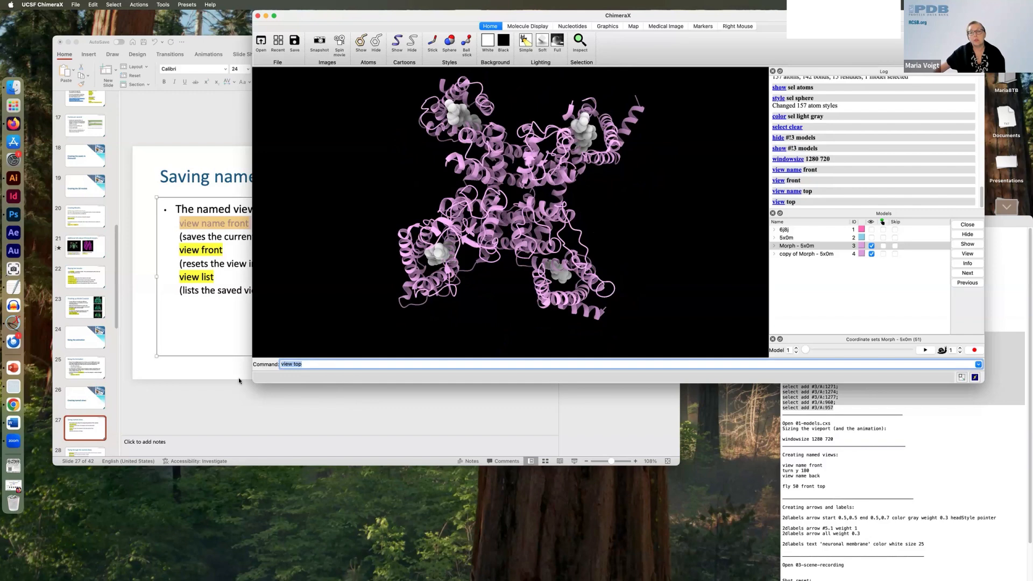
- List the saved views with view list and recall front, top, p1 and p2 from the log, ending on front
left_click_drag(293, 364, 304, 365)
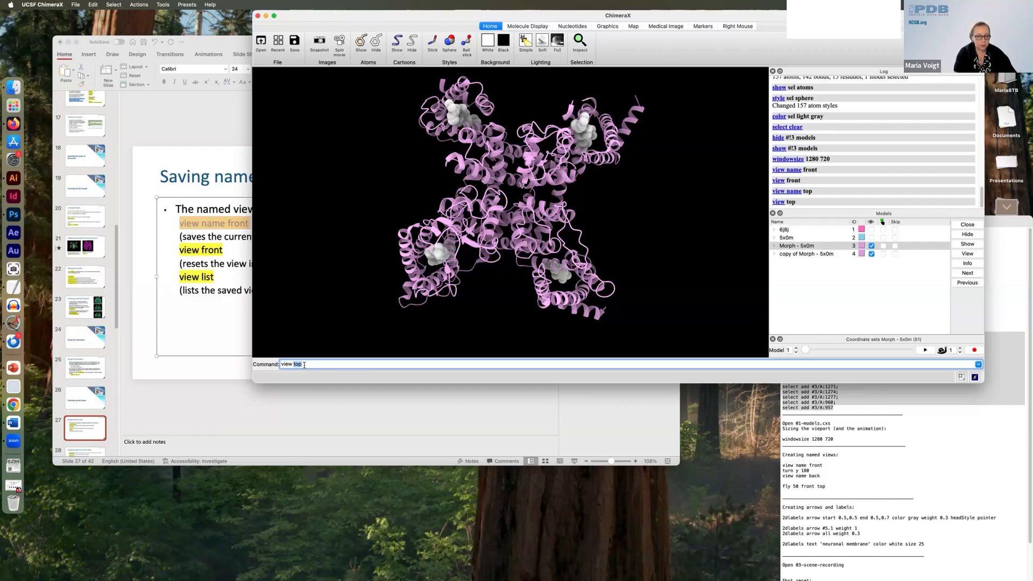
type("list")
key("Return")
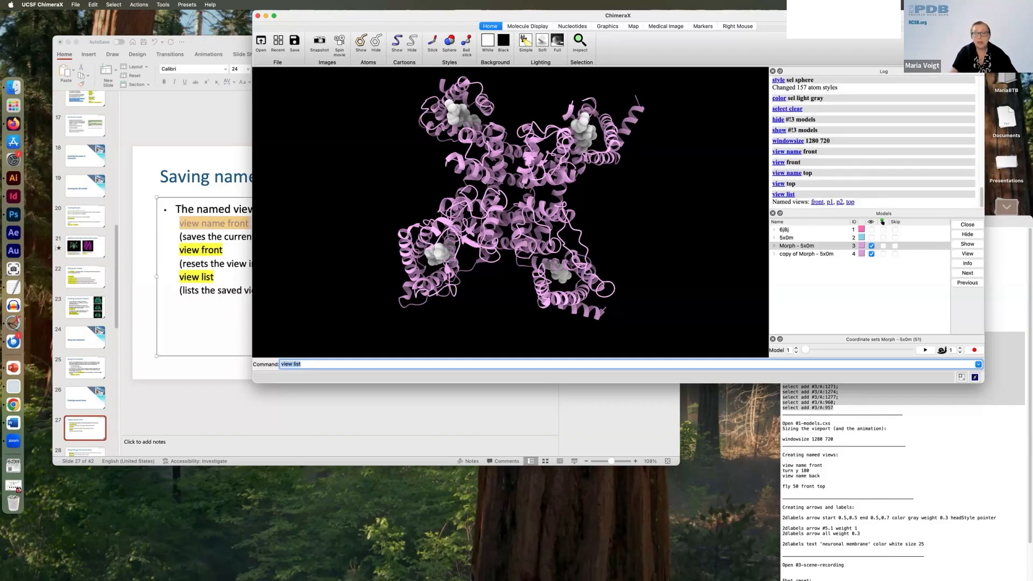
left_click(817, 203)
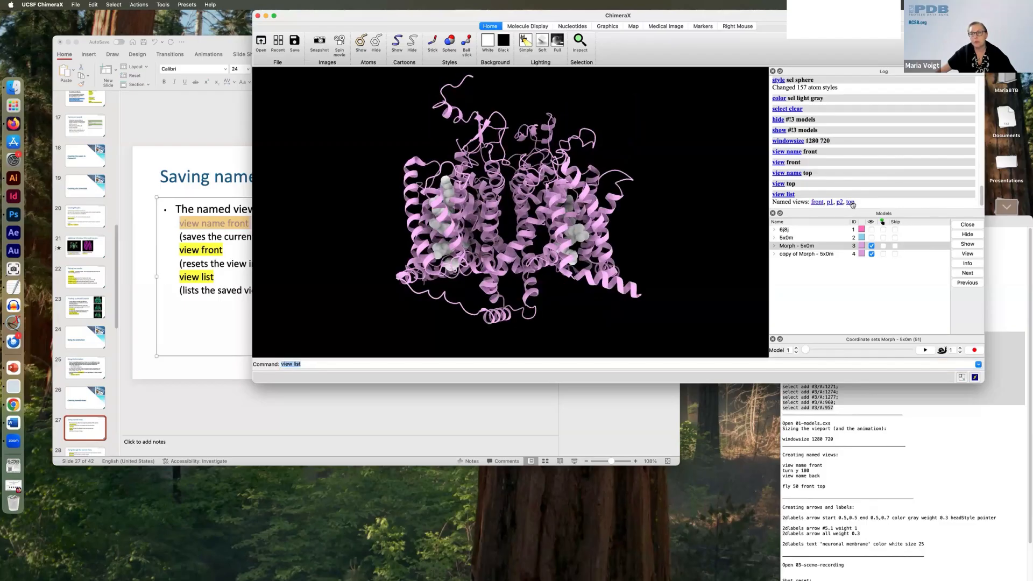
left_click(851, 203)
left_click(839, 202)
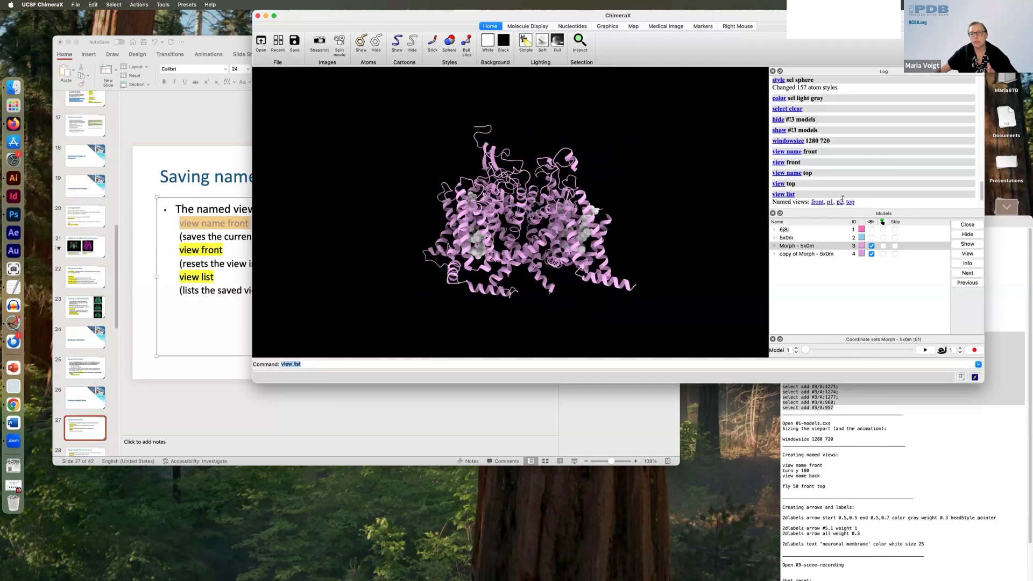
left_click(816, 203)
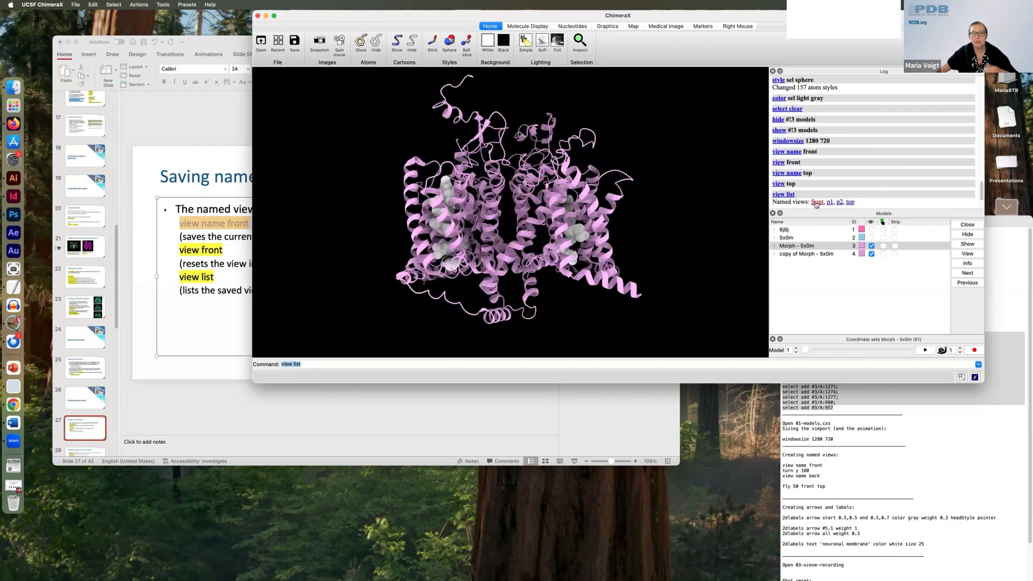
- Switch to PowerPoint and open slide 28, Flying through the named views, to review the fly and wait commands
left_click(294, 365)
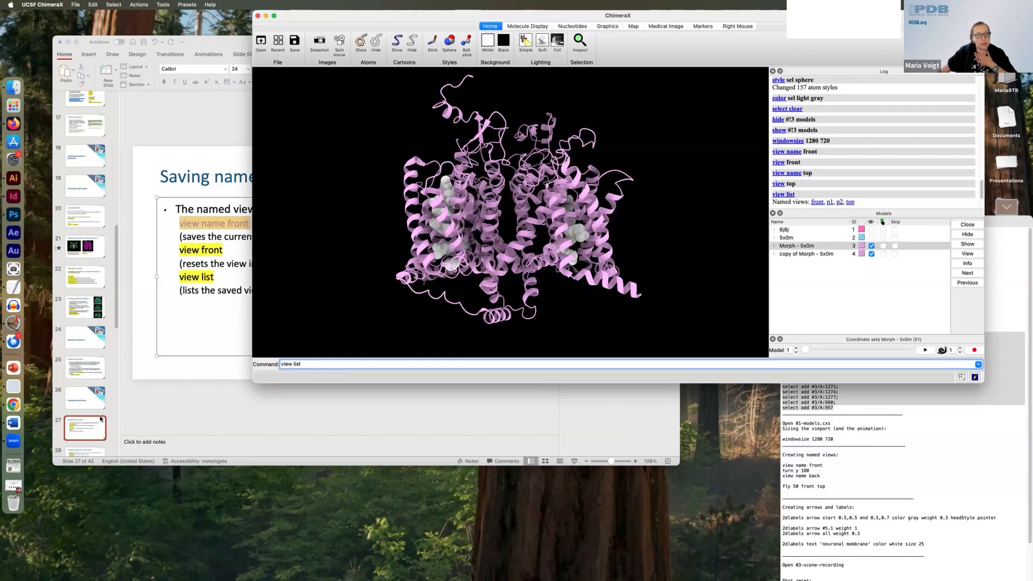
scroll(81, 427, "down", 2)
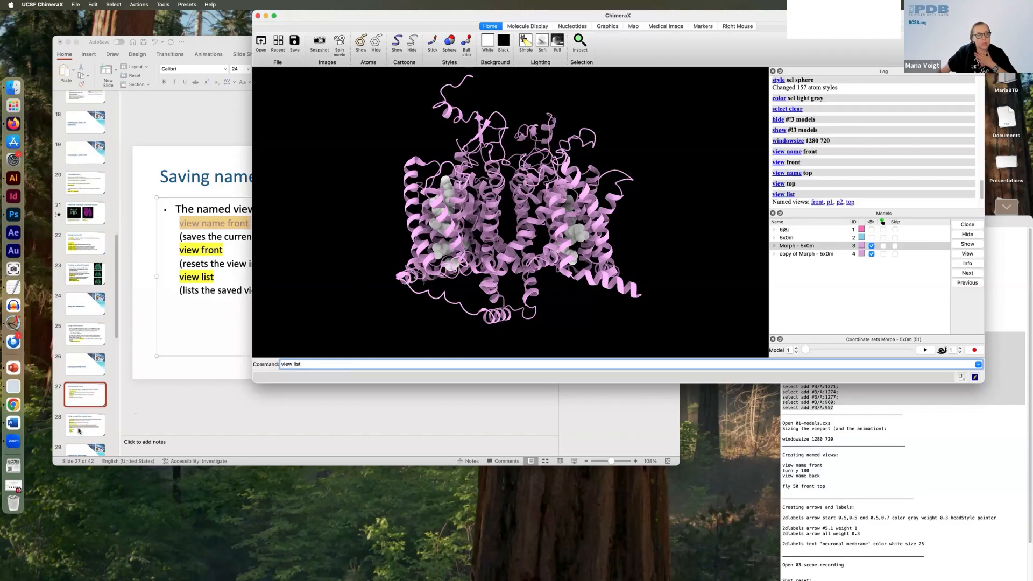
left_click(79, 430)
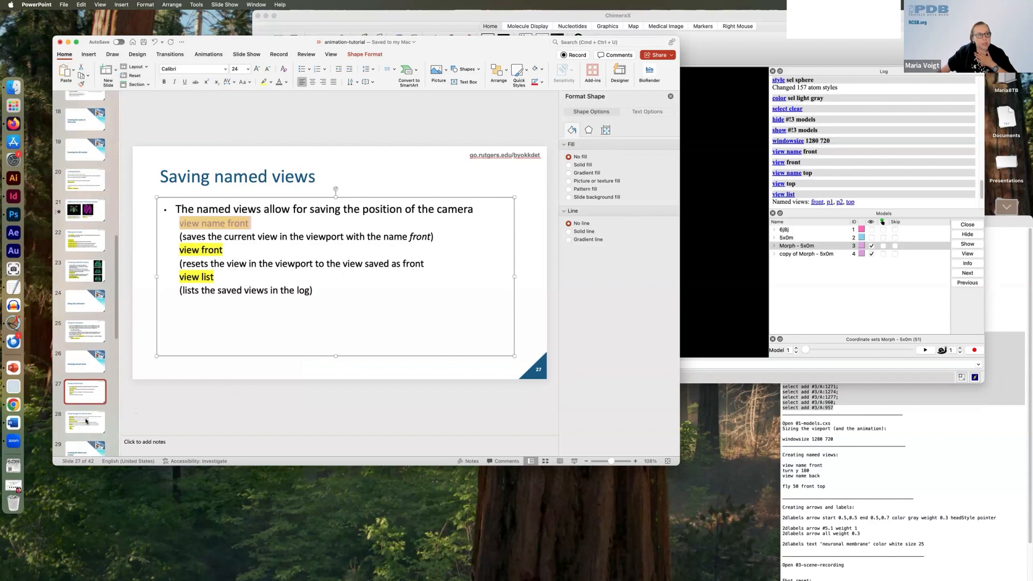
left_click(86, 420)
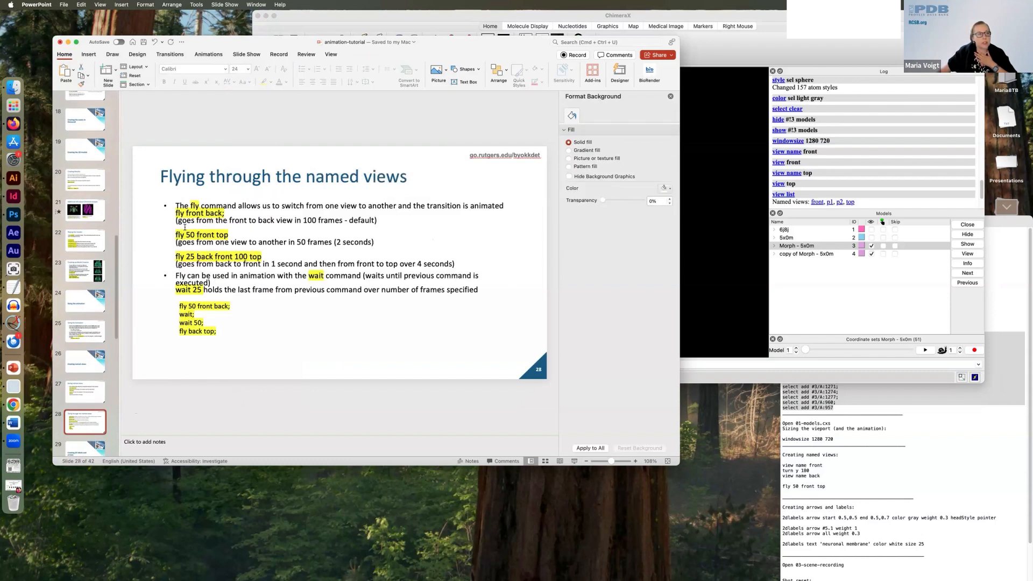
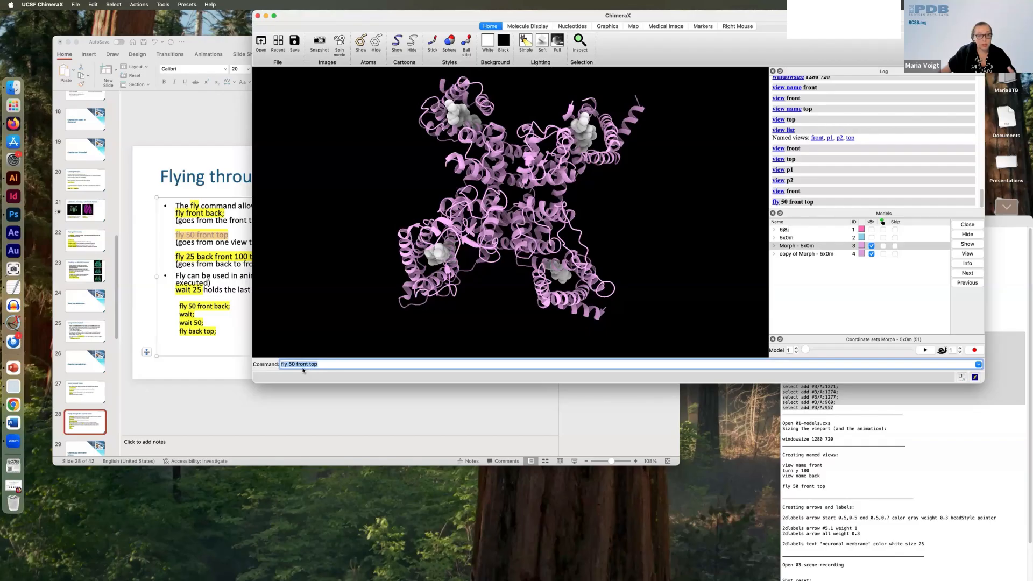
- Append wait to the fly command and run fly 50 front top; wait in ChimeraX
left_click(326, 364)
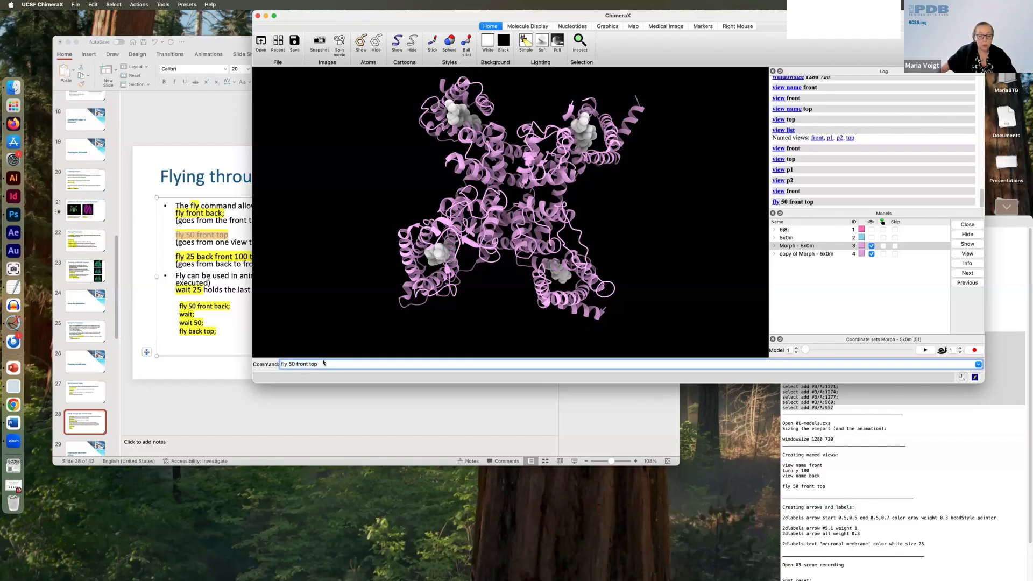
type("; wait")
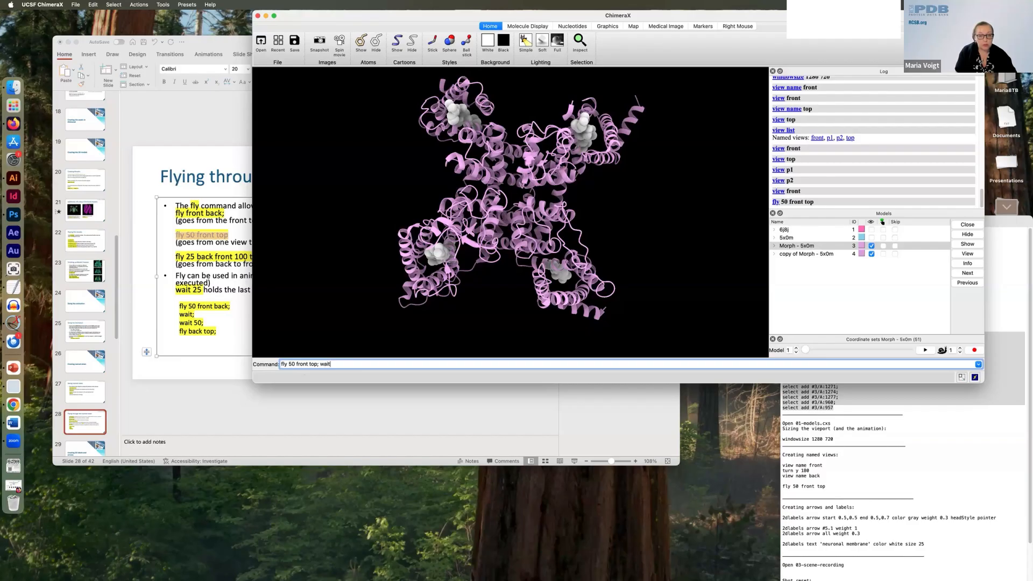
key("Return")
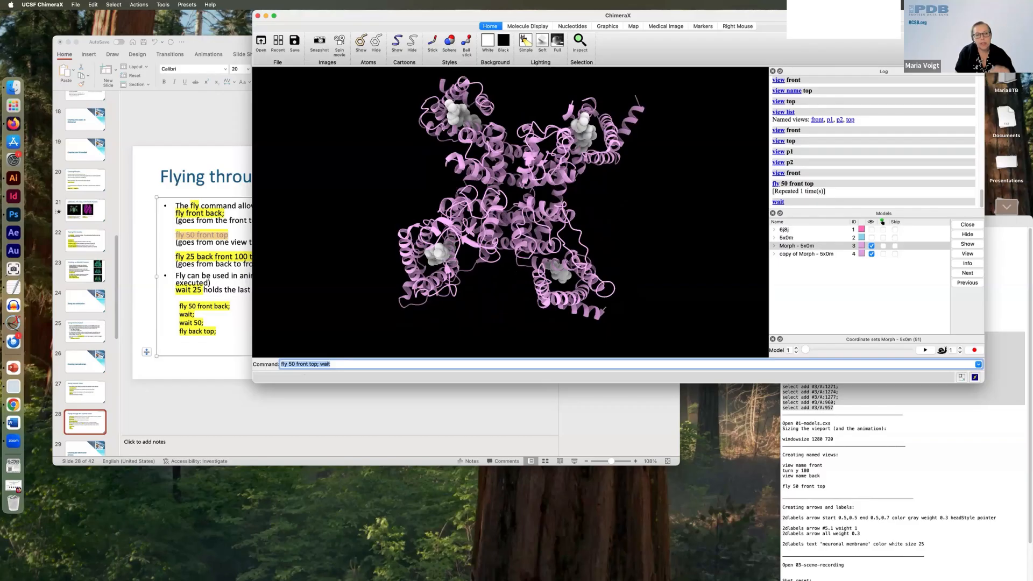
- Extend the sequence to fly 50 front top; wait; fly top front; wait; hide #3 and run it
left_click(334, 365)
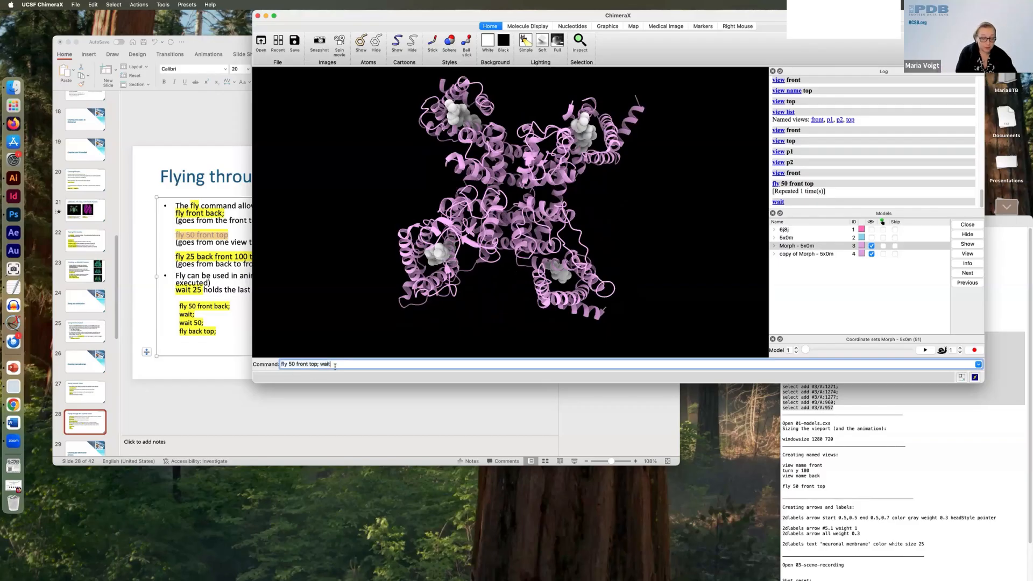
type("; fly top front")
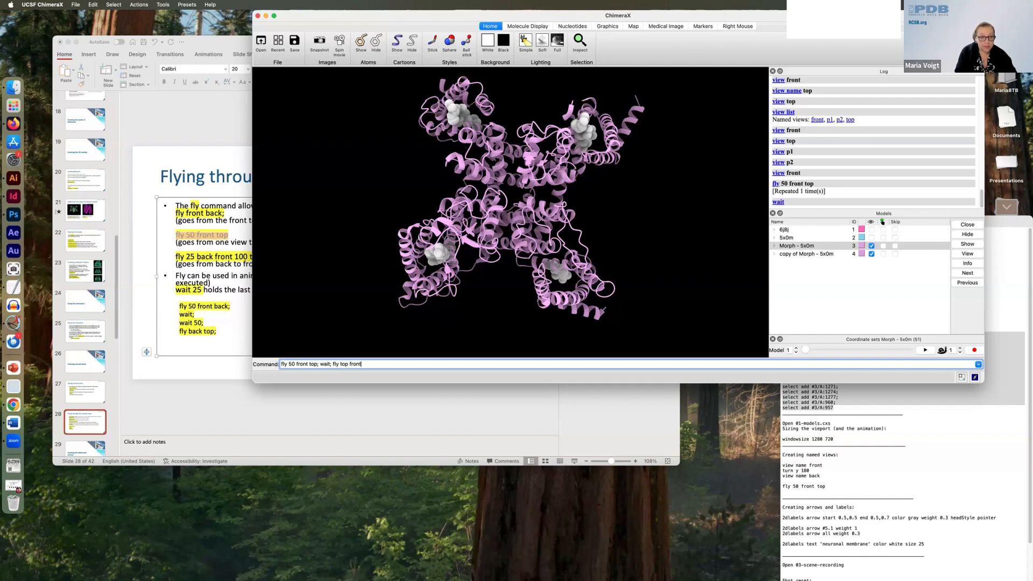
type("; wait")
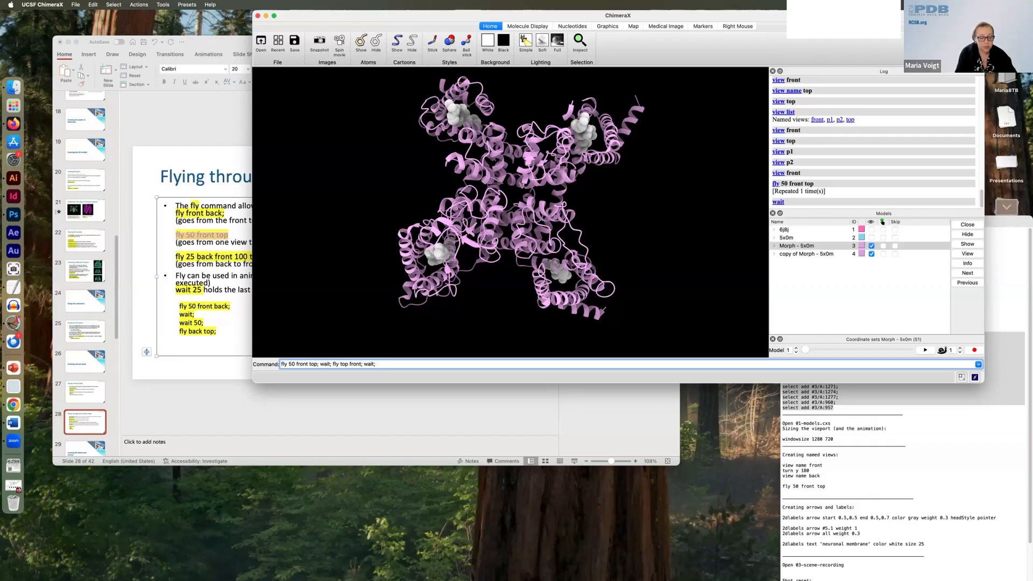
type("ide #3")
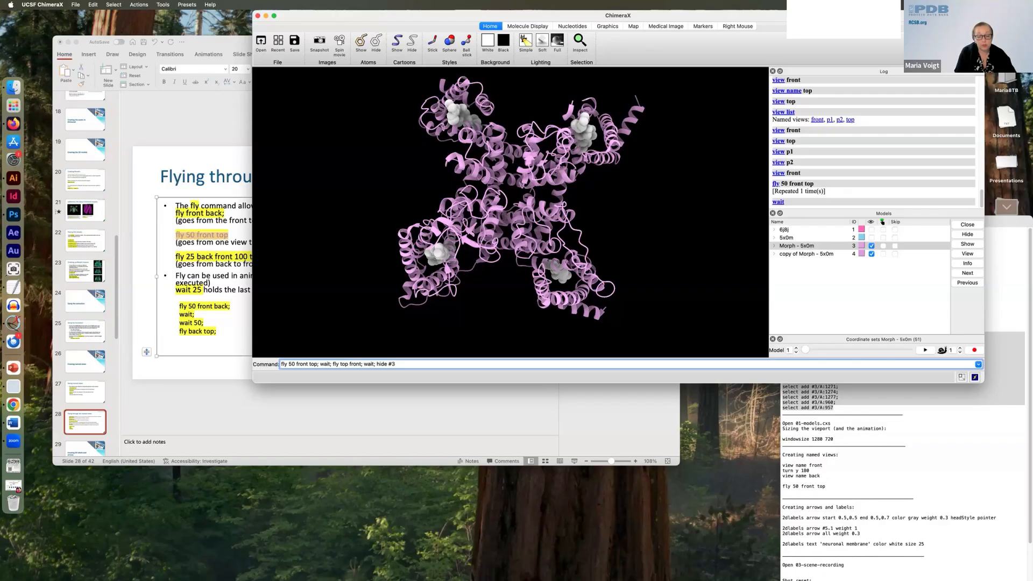
key("Return")
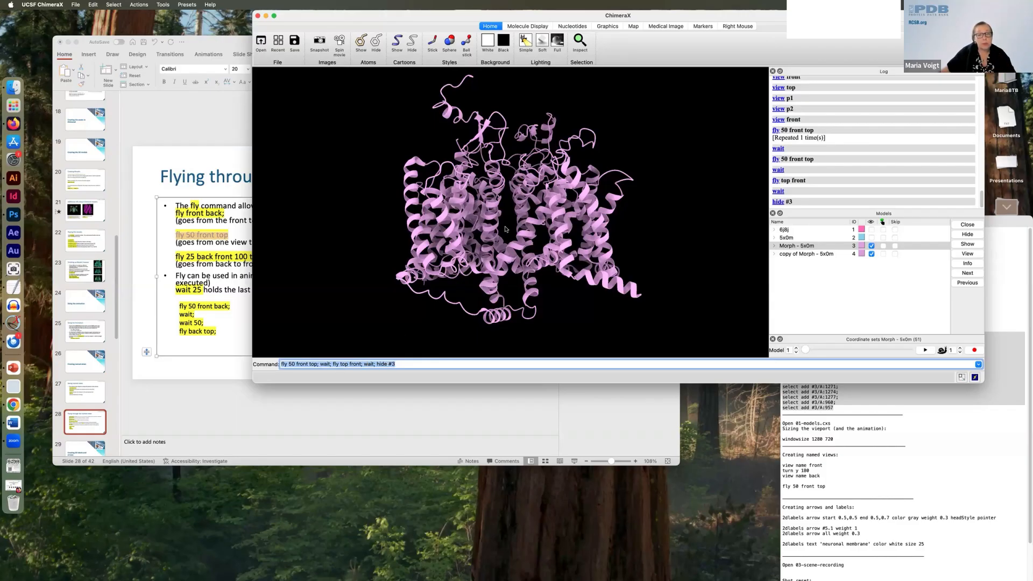
- Rotate the model away from the front view and replay the fly sequence ending in hide #3
left_click_drag(507, 225, 503, 280)
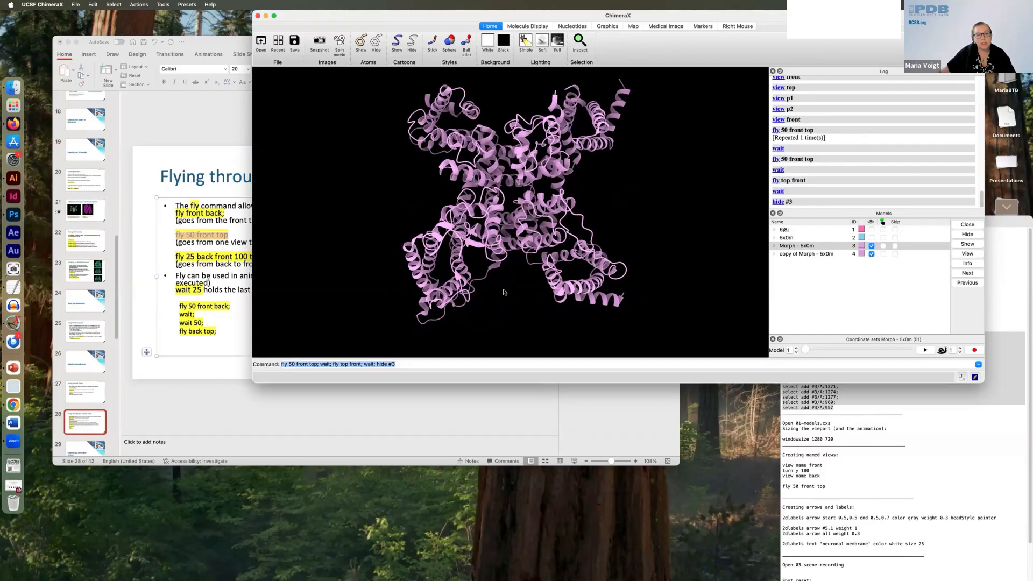
left_click(427, 362)
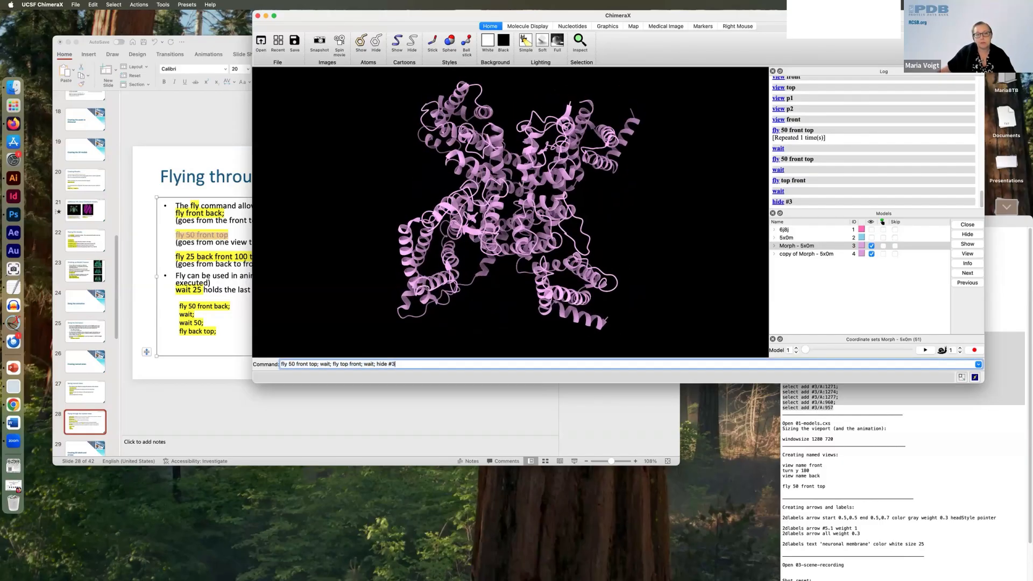
key("Return")
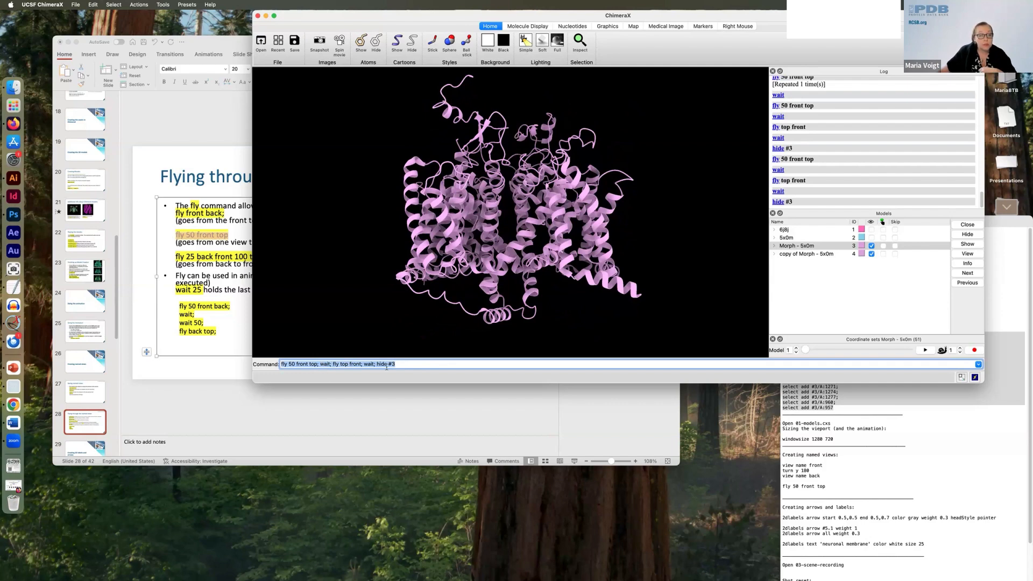
- Shorten the fly sequence to fly 50 front top; wait; wait 100 and run it
left_click_drag(412, 364, 333, 364)
key("BackSpace")
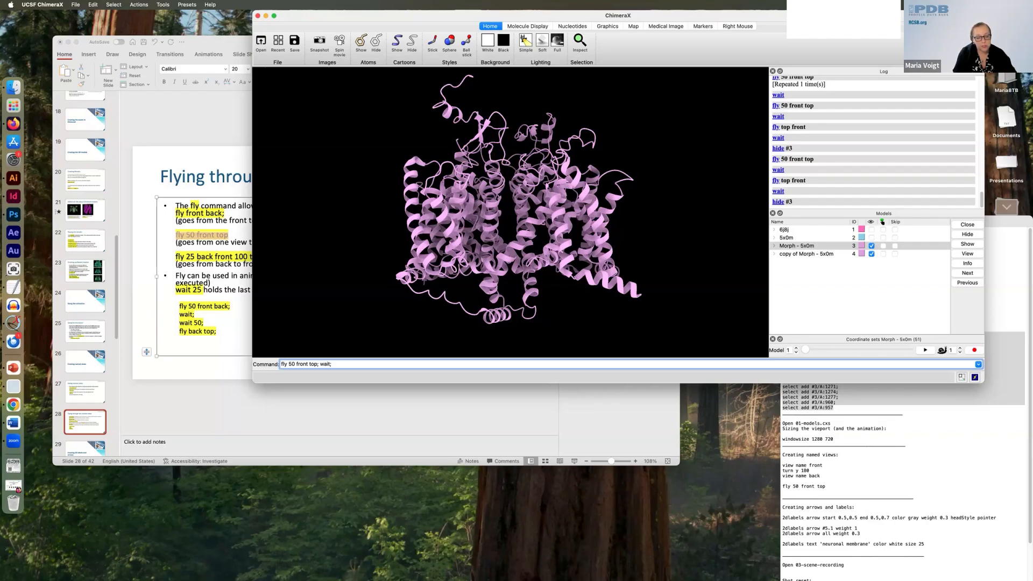
type("wait 100")
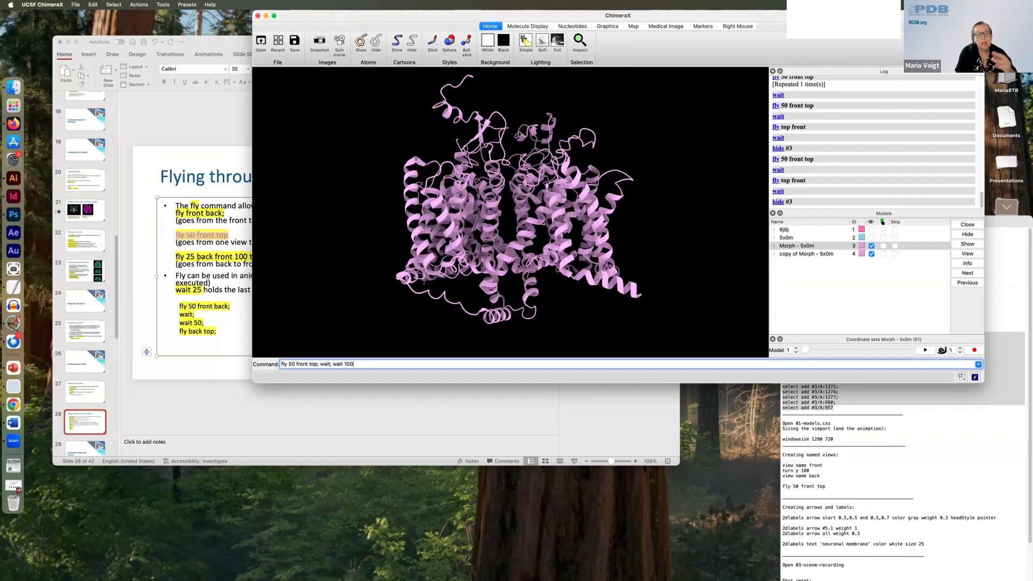
key("Return")
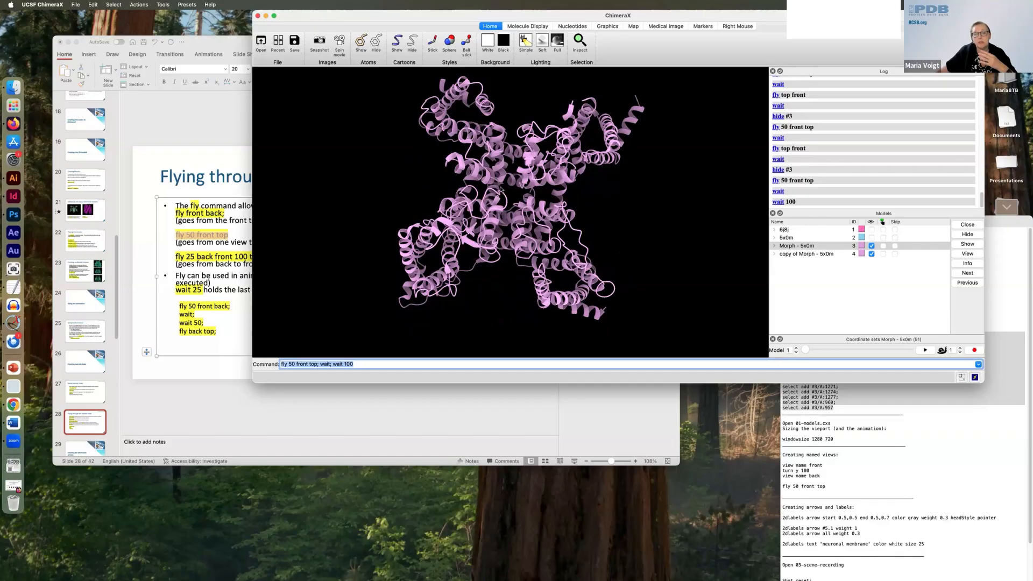
- Switch to PowerPoint slide 29, Creating 2D labels and arrows, and open its starting session 02-views.cxs in ChimeraX
left_click(164, 405)
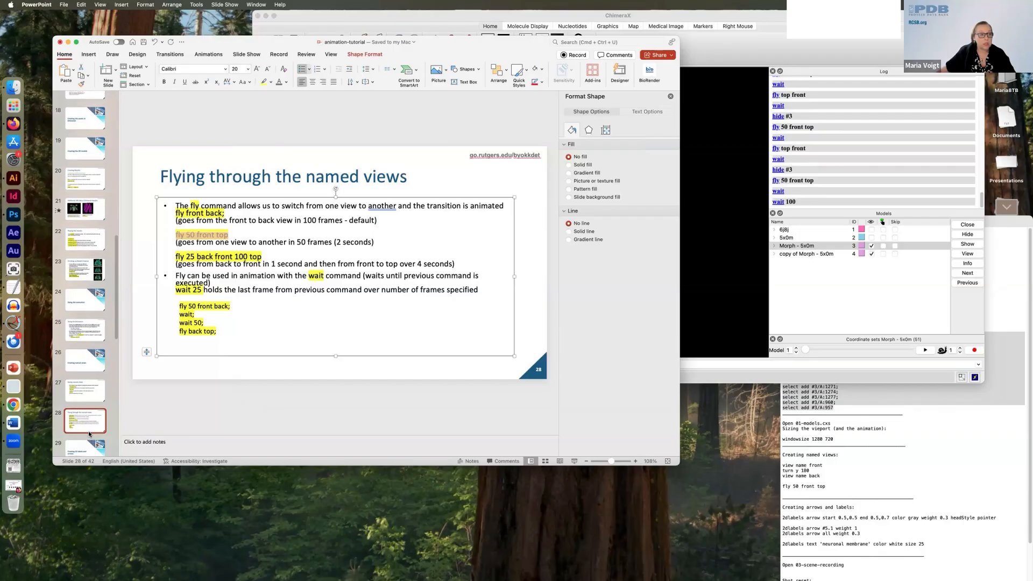
scroll(88, 434, "down", 1)
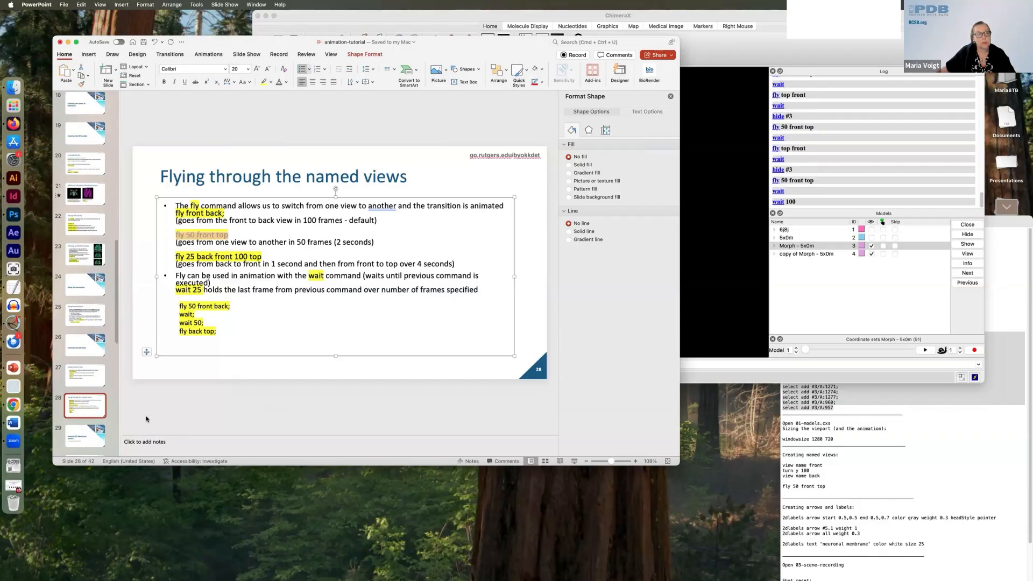
scroll(87, 426, "down", 3)
left_click(90, 412)
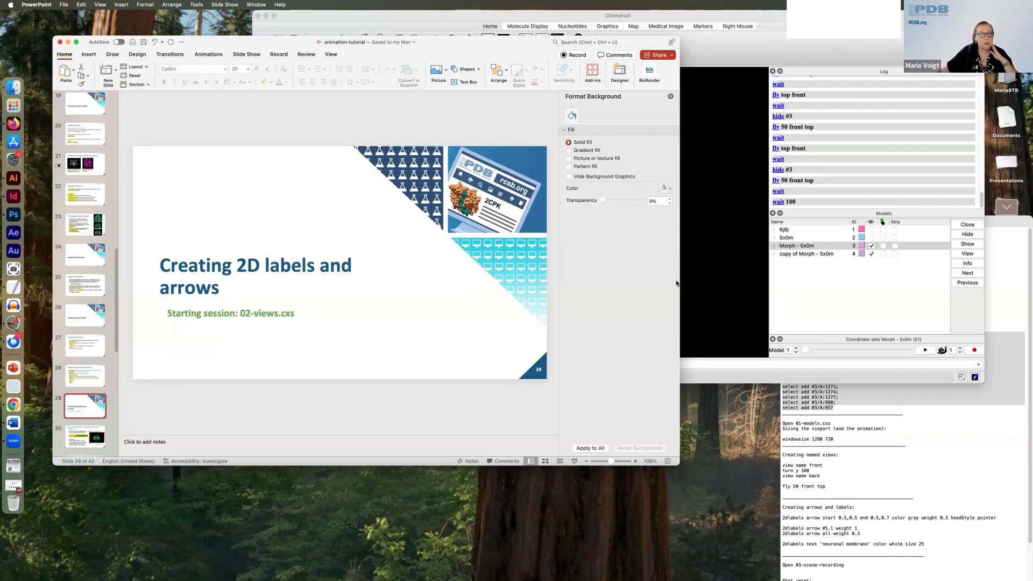
left_click(693, 284)
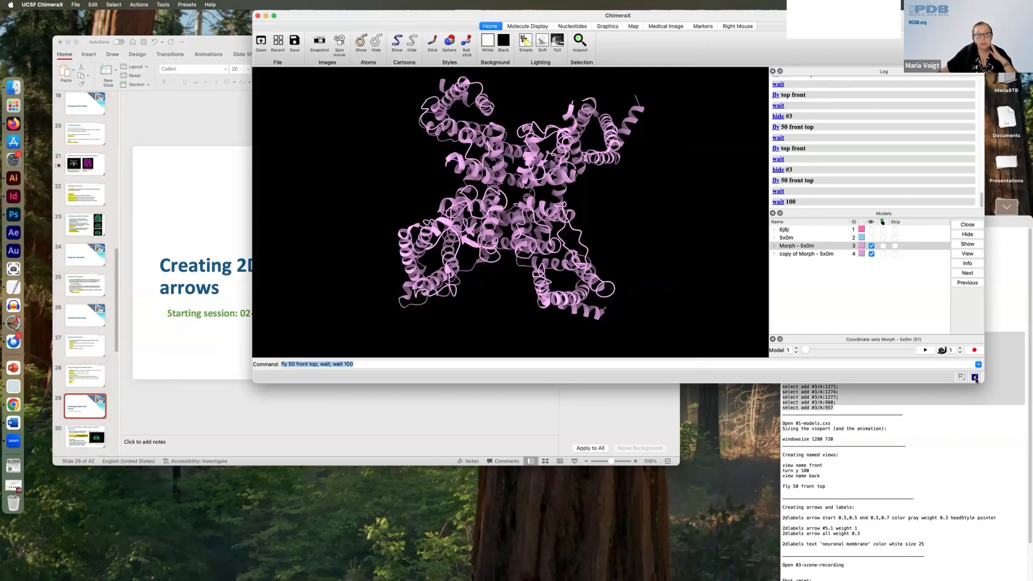
left_click(975, 378)
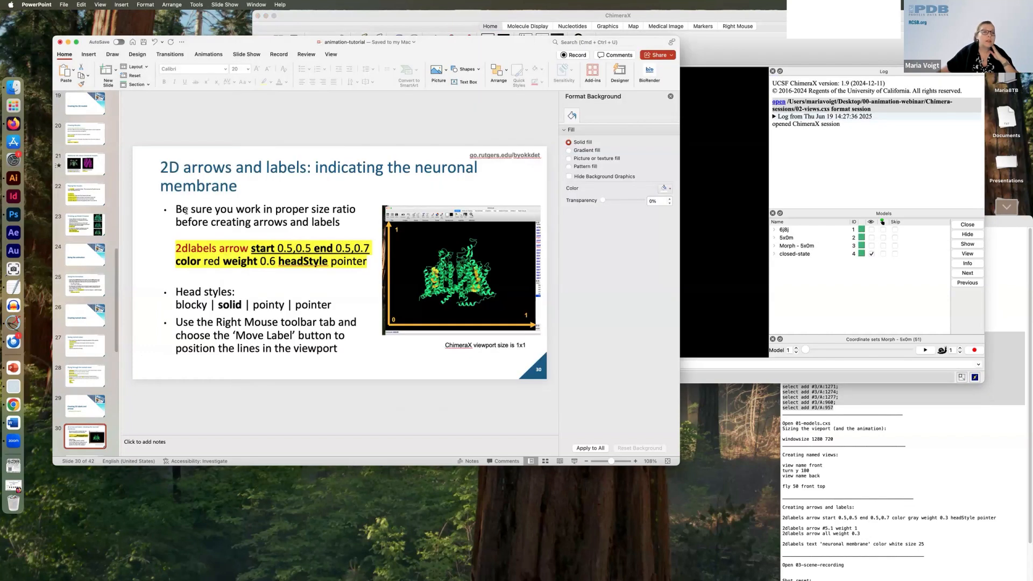
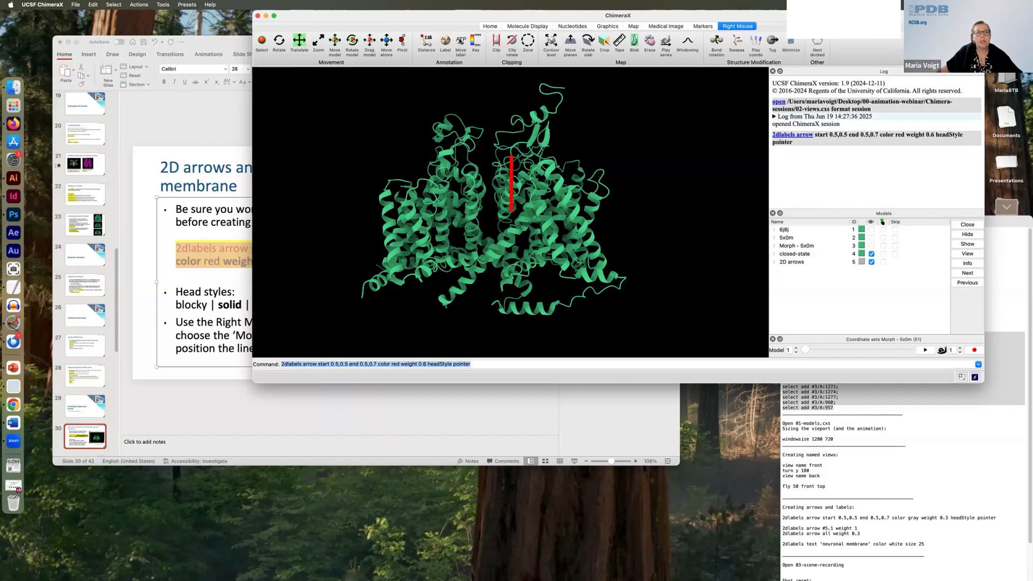
- With the Move label mouse mode, place the red arrow horizontally beside the channel's upper part, from about 0.66,0.67 to 0.98,0.67
left_click(460, 44)
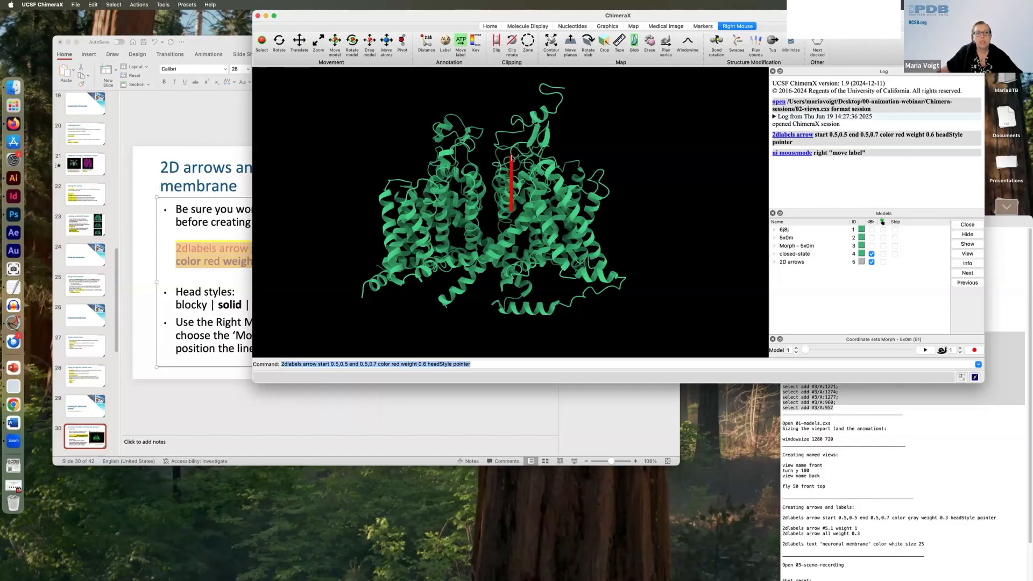
right_click_drag(511, 157, 759, 164)
right_click_drag(508, 212, 593, 166)
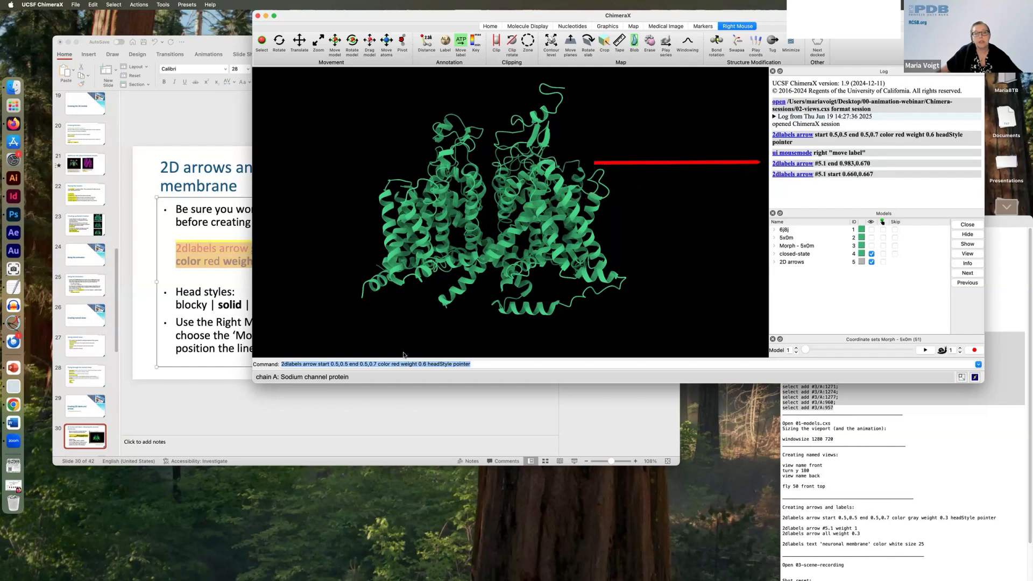
- Create a second red arrow with the same 2dlabels command and place it horizontally near the channel's lower part, from about 0.69,0.33 to 0.98,0.32
left_click(493, 364)
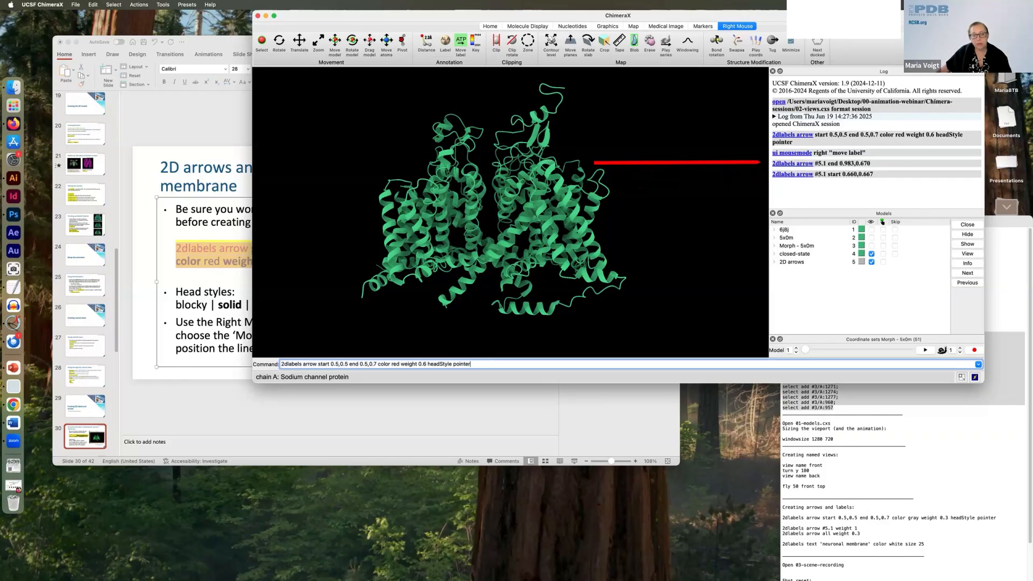
key("Return")
right_click_drag(550, 178, 760, 267)
right_click_drag(514, 214, 612, 264)
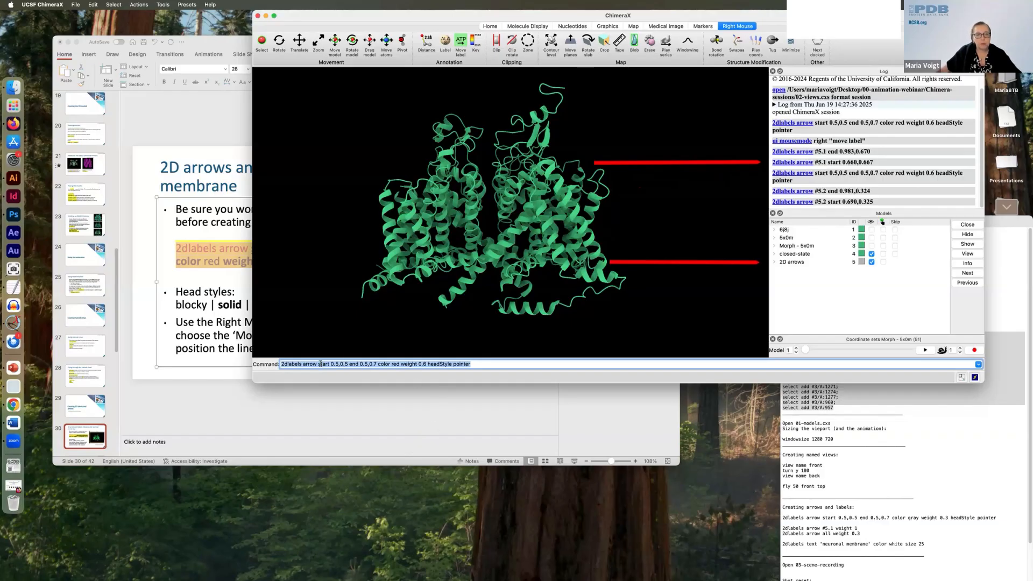
- Trim the command to 2dlabels arrow and identify arrow 1 within the 2D arrows group by hiding and reshowing it
left_click_drag(319, 364, 501, 365)
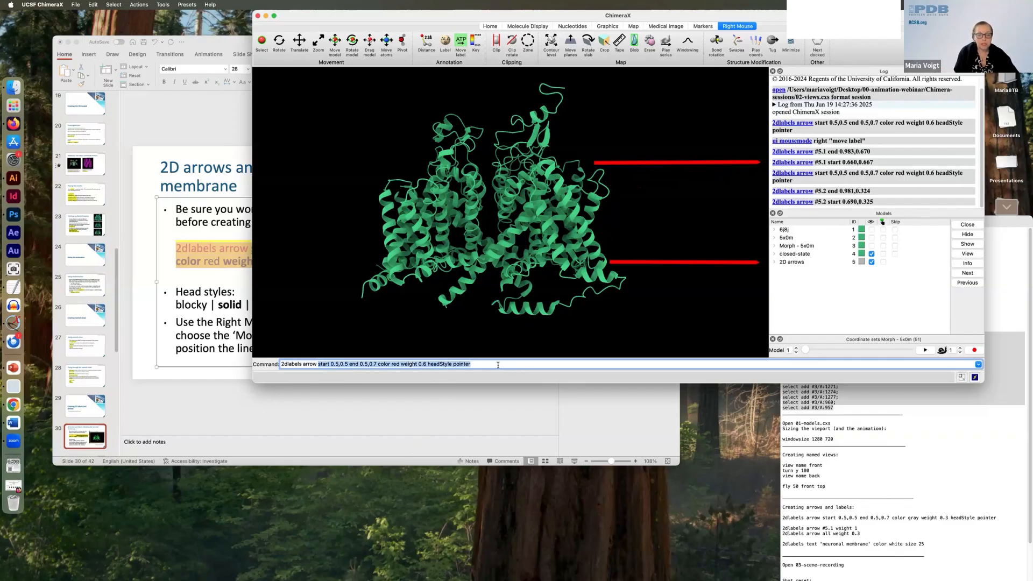
key("BackSpace")
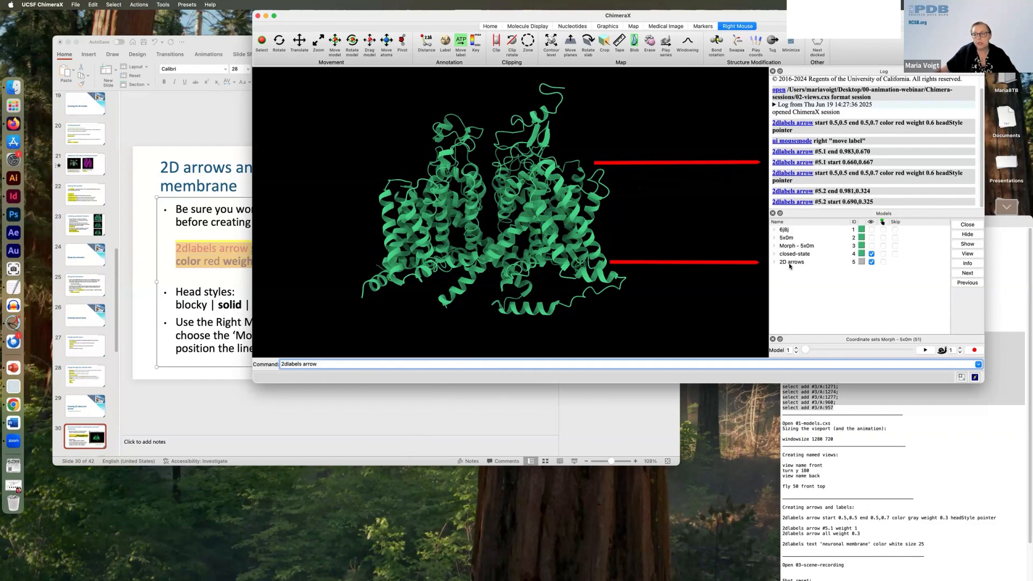
left_click(773, 264)
left_click(873, 271)
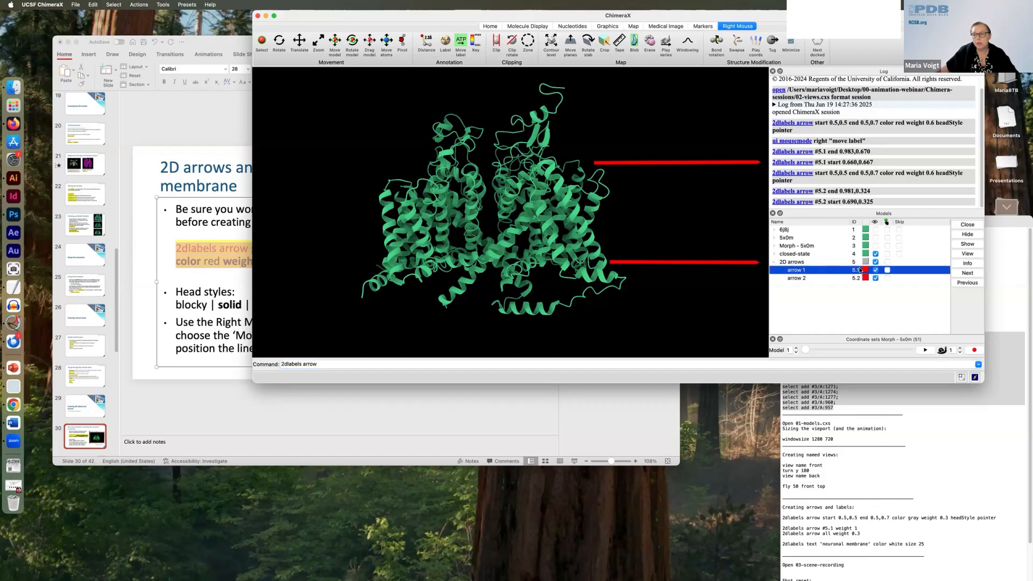
left_click(875, 270)
left_click(874, 270)
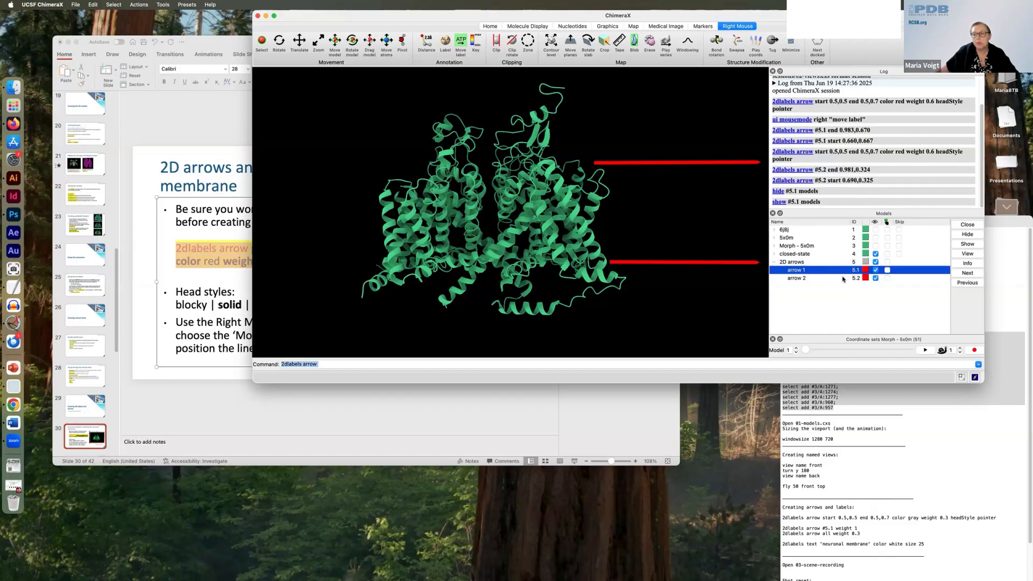
- Recolor only the upper arrow by running 2dlabels arrow #5.1 color blue
left_click(344, 365)
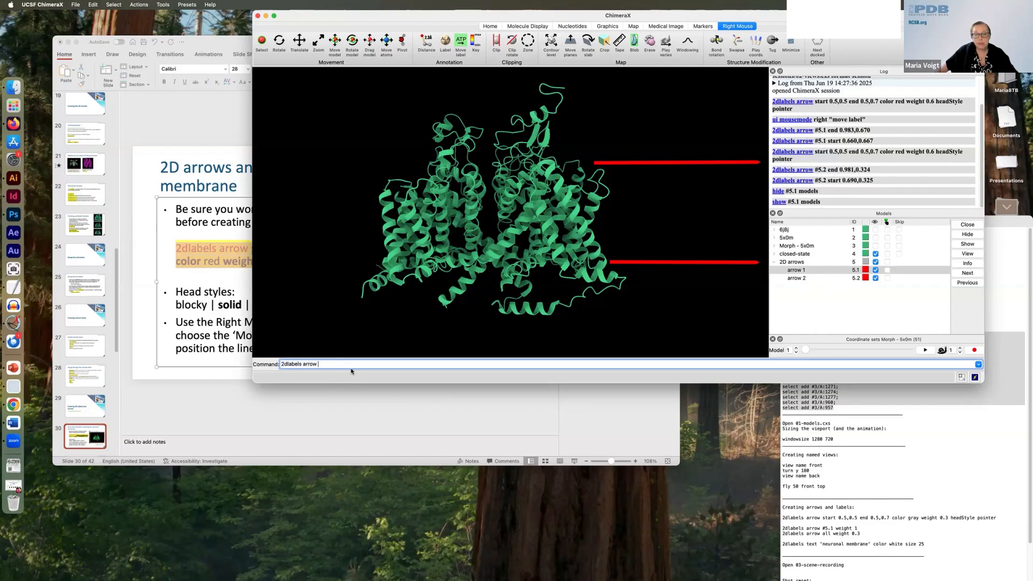
type("#")
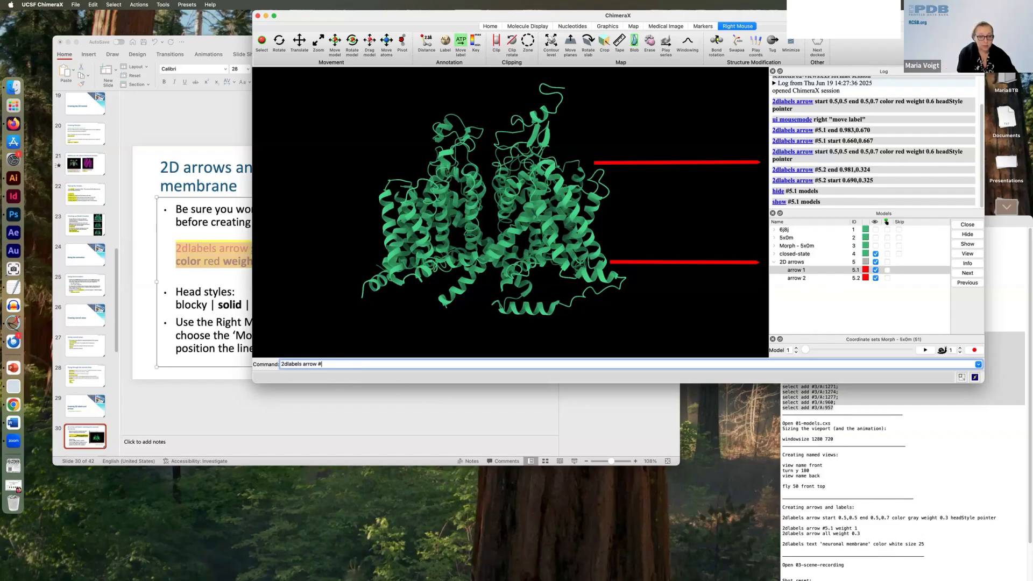
type("5")
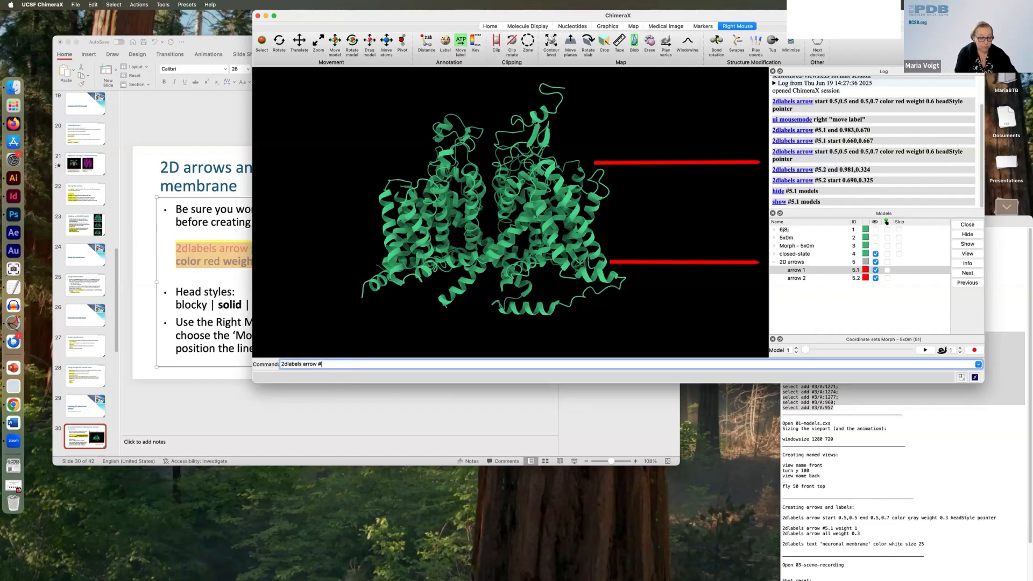
type(".1 color blue")
key("Return")
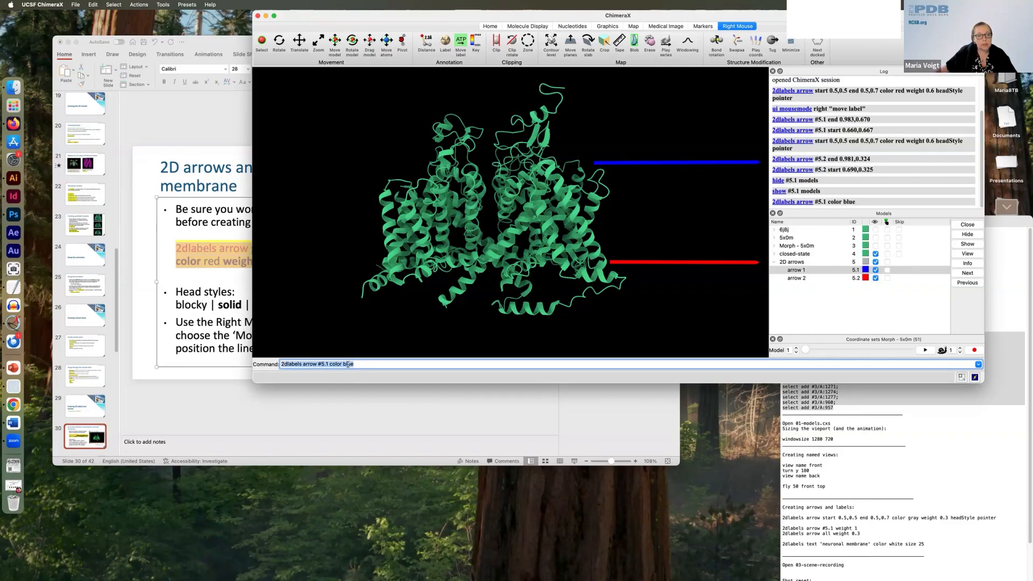
- Change the command to 2dlabels arrow all color green and run it to recolor both arrows
left_click(330, 364)
left_click_drag(330, 365, 318, 364)
key("BackSpace")
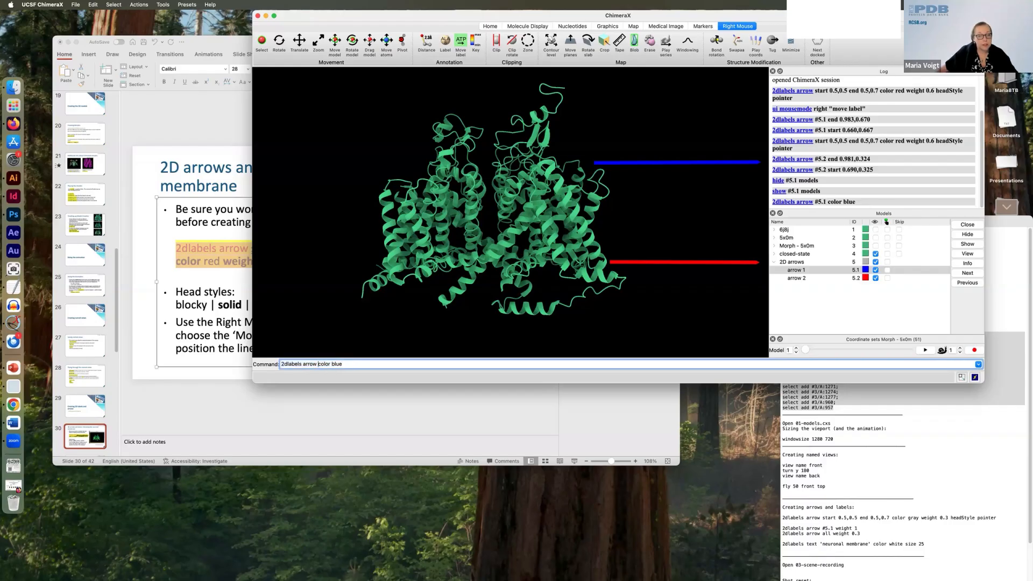
type("all")
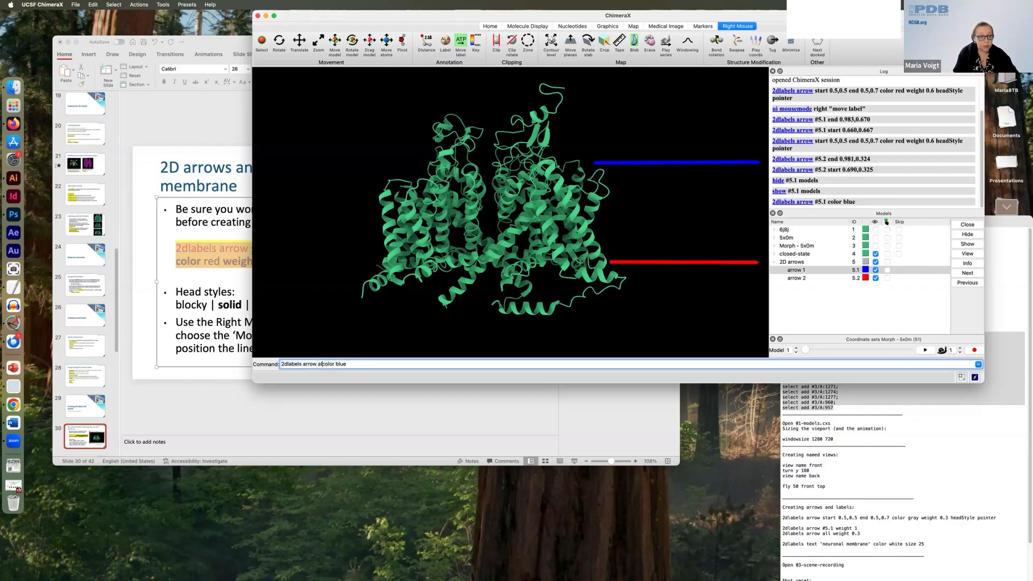
double_click(346, 363)
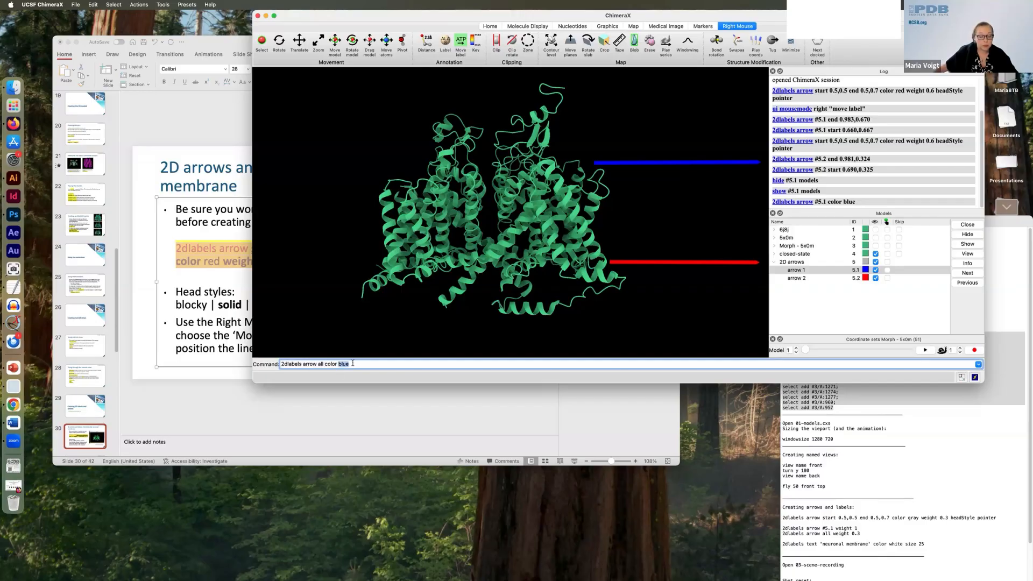
type("green")
key("Return")
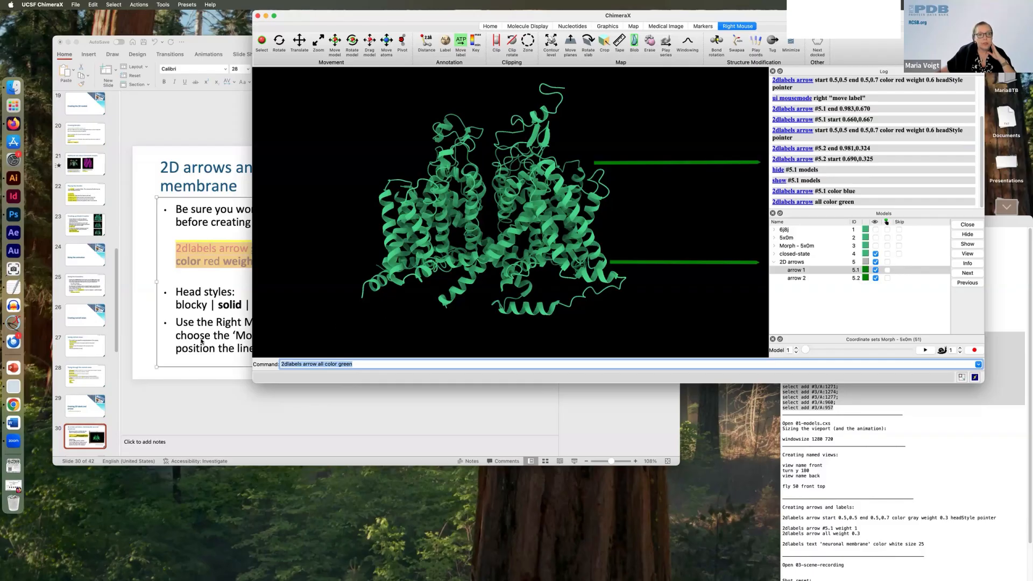
- Switch to PowerPoint and review slide 31 on editing label attributes, comparing it with slide 30 on 2D arrows and labels
scroll(74, 413, "down", 3)
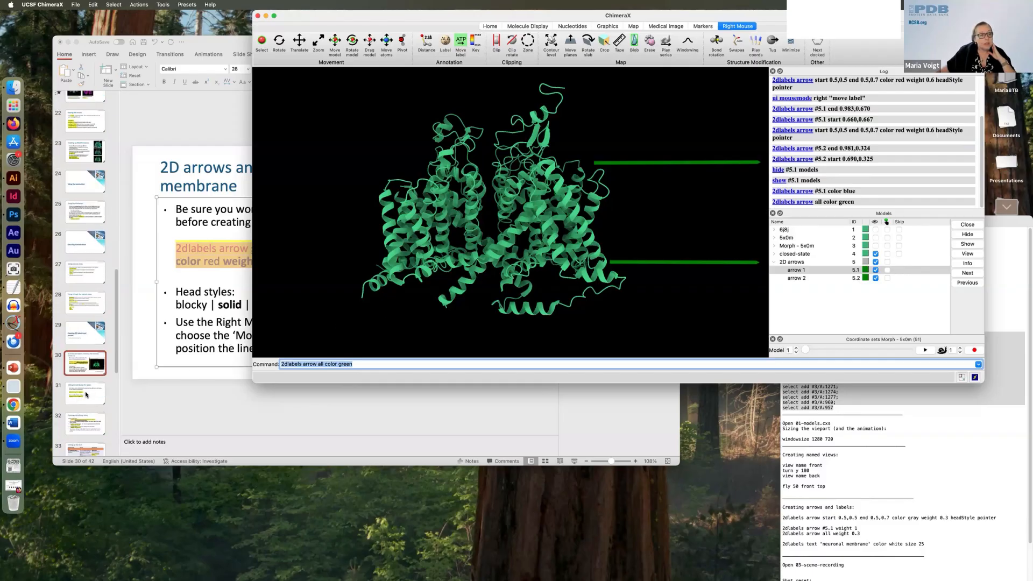
left_click(85, 393)
left_click(86, 393)
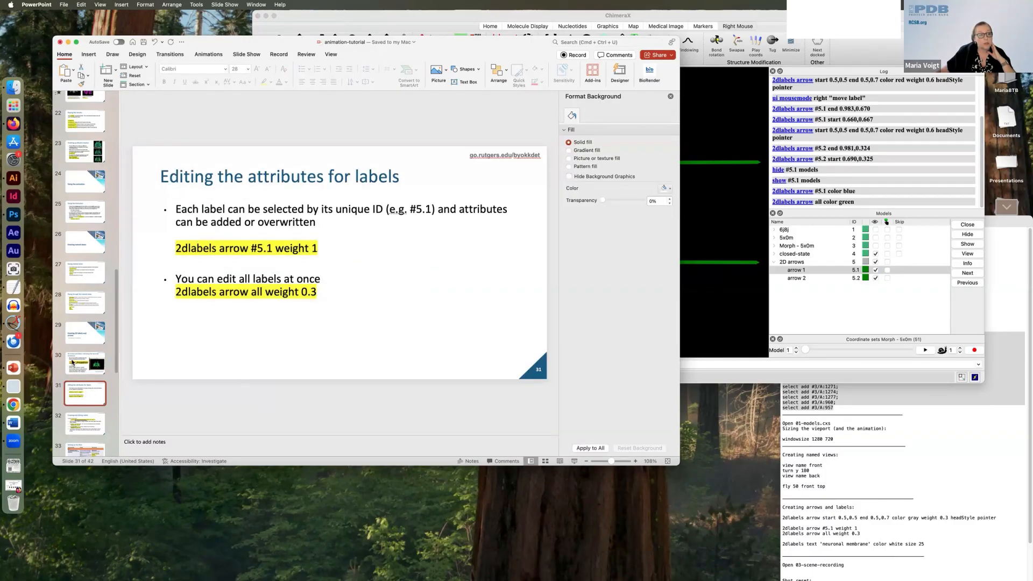
left_click(73, 363)
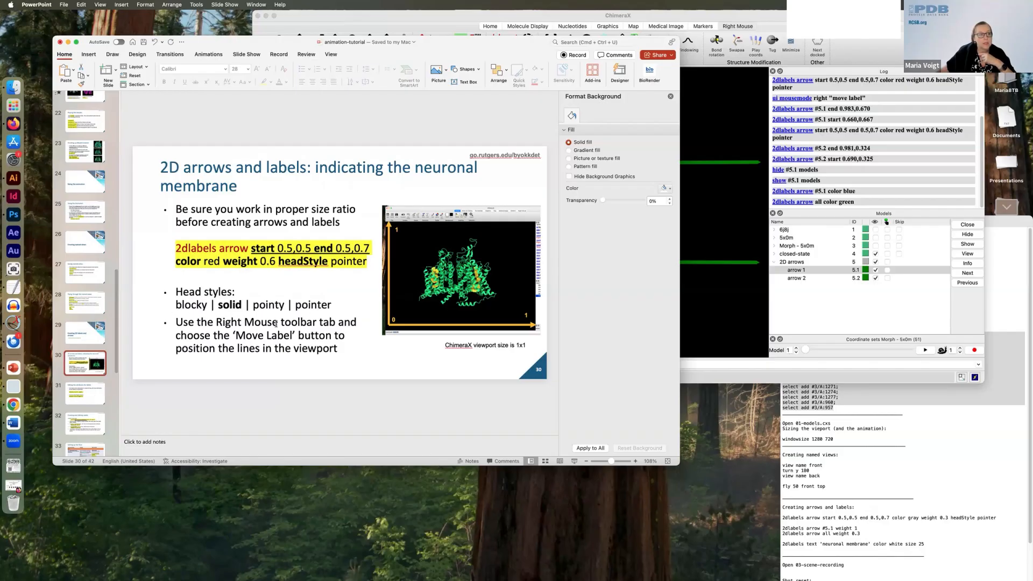
left_click(92, 399)
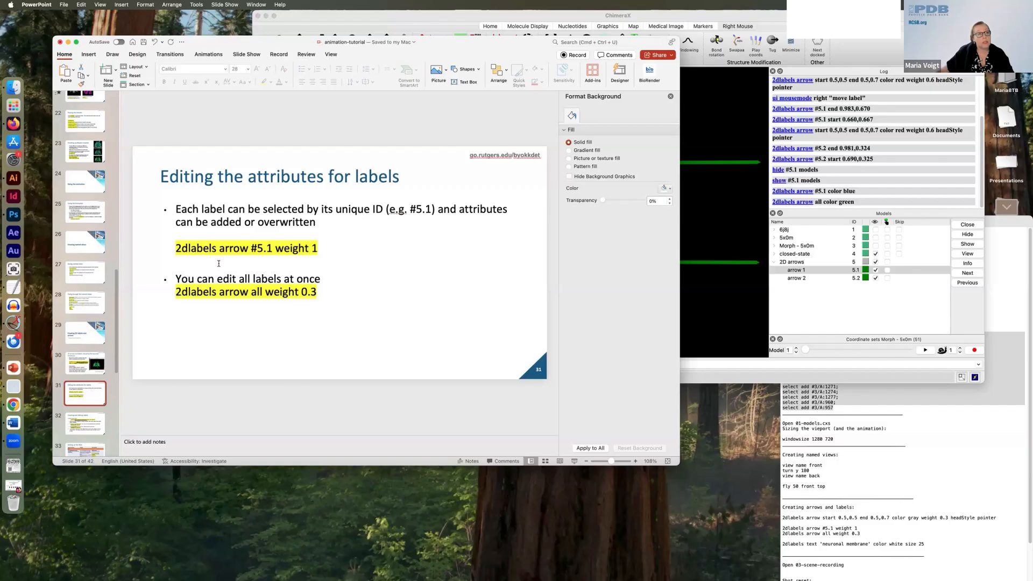
- Open slide 32, Creating and Editing Labels, and select the 2dlabels keyword in the basic label command
left_click(84, 425)
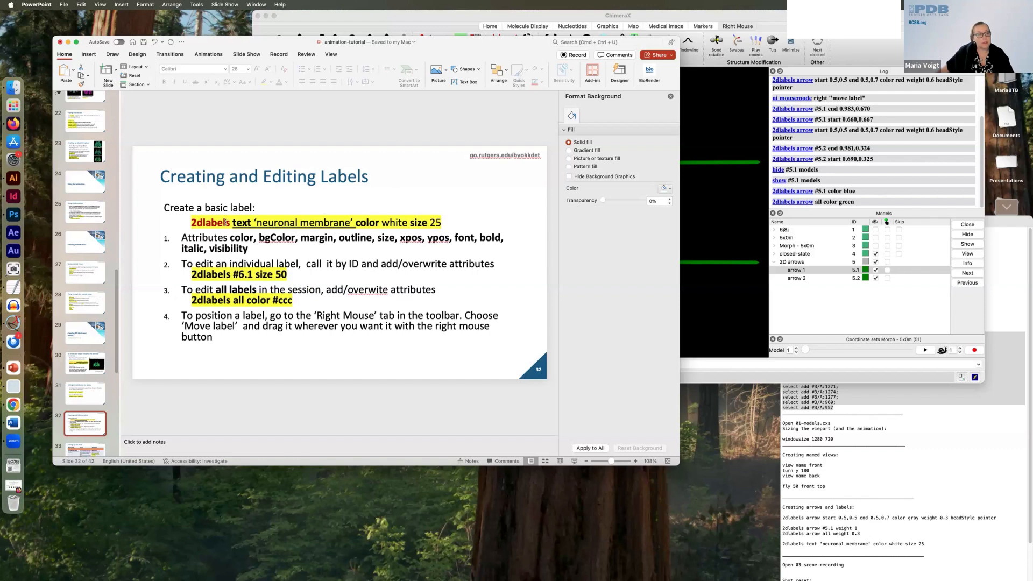
left_click_drag(230, 222, 192, 223)
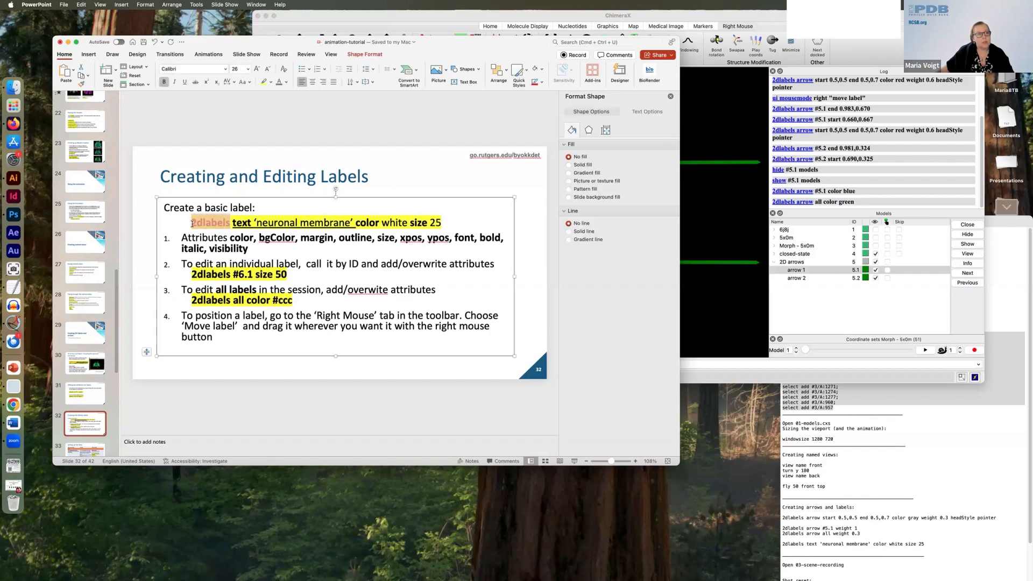